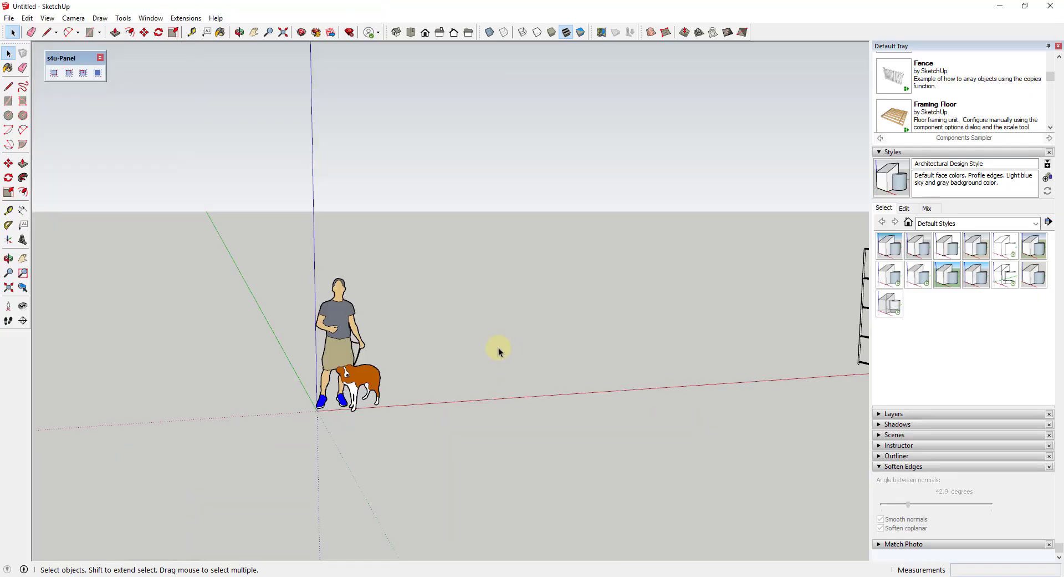
Step: Draw a thin flat panel on the ground along the red axis by three corner points
middle_drag(498, 351, 497, 339)
middle_drag(458, 299, 474, 327)
click(54, 73)
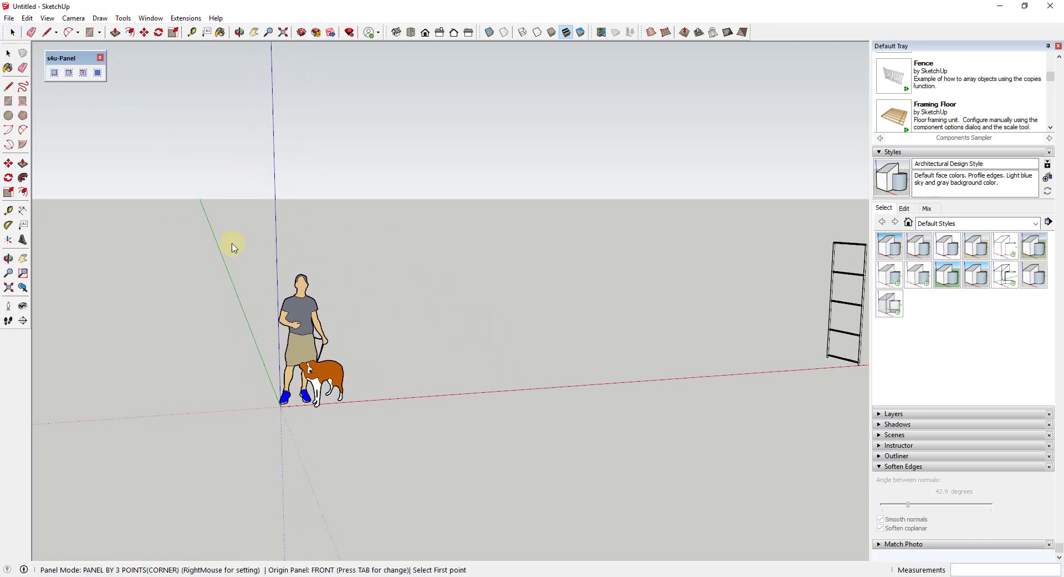
middle_drag(230, 242, 388, 413)
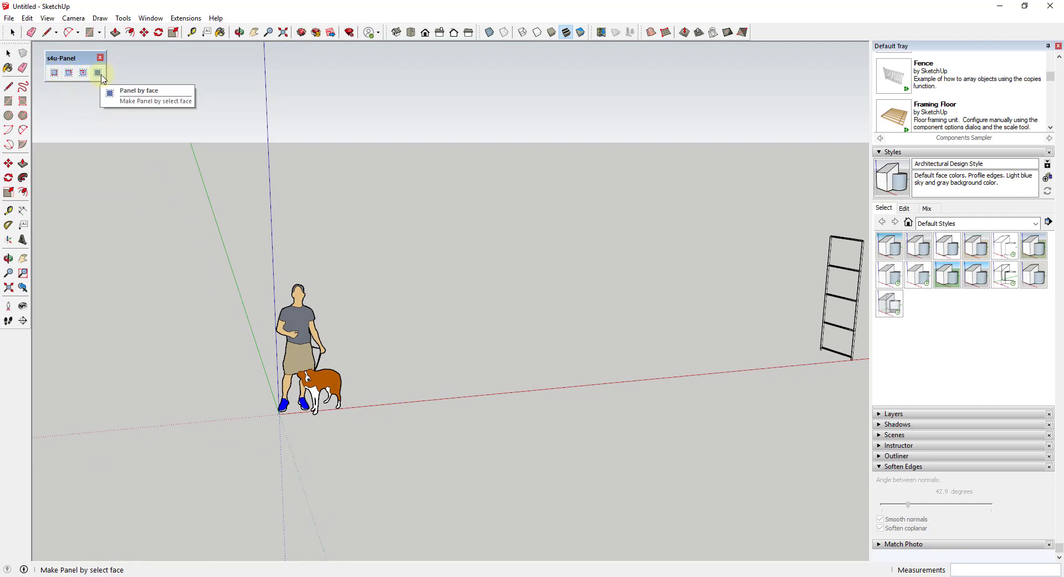
click(54, 73)
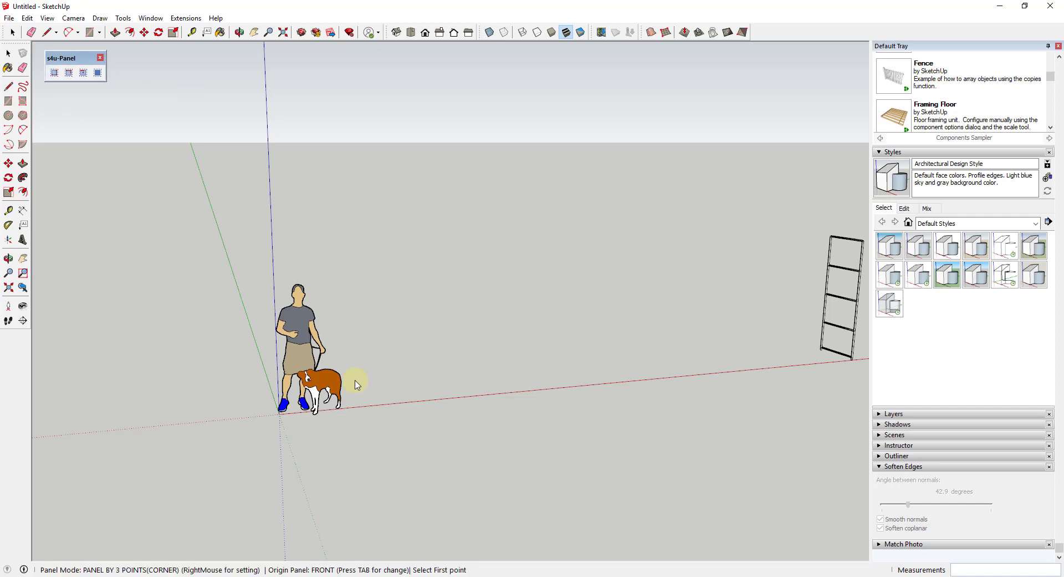
click(391, 400)
click(517, 388)
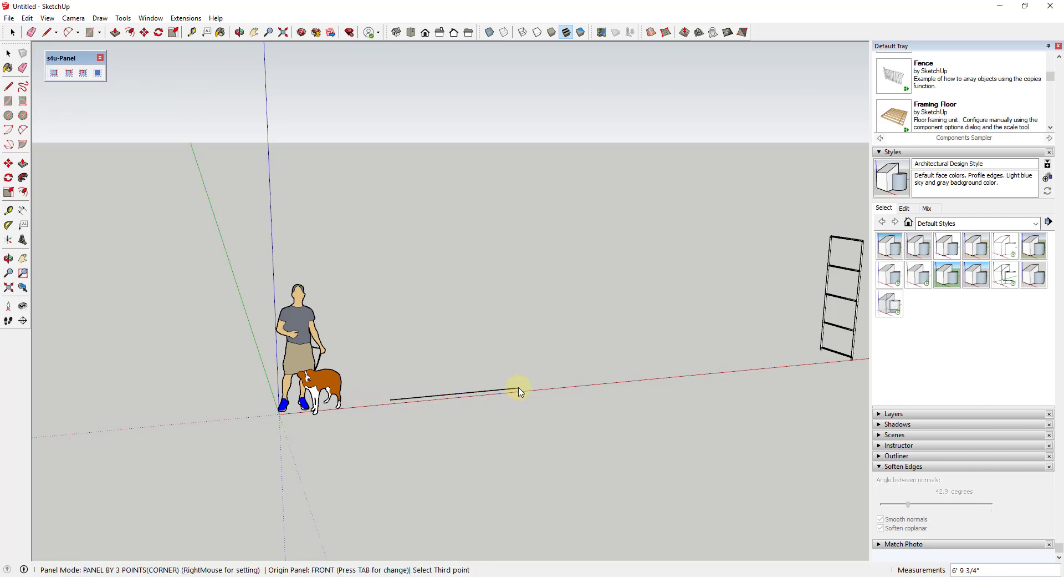
click(490, 381)
Step: Orbit and zoom around the new panel to view it alongside the fence frames
scroll(482, 384, up, 5)
middle_drag(476, 388, 492, 360)
scroll(351, 352, down, 3)
middle_drag(352, 352, 431, 381)
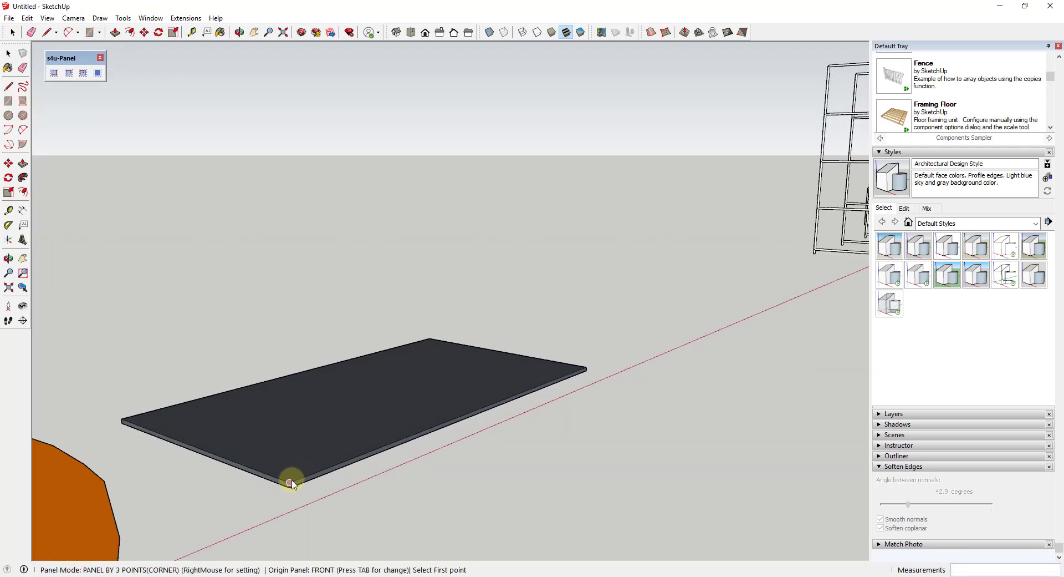
scroll(380, 451, down, 3)
middle_drag(380, 451, 456, 458)
scroll(429, 403, up, 1)
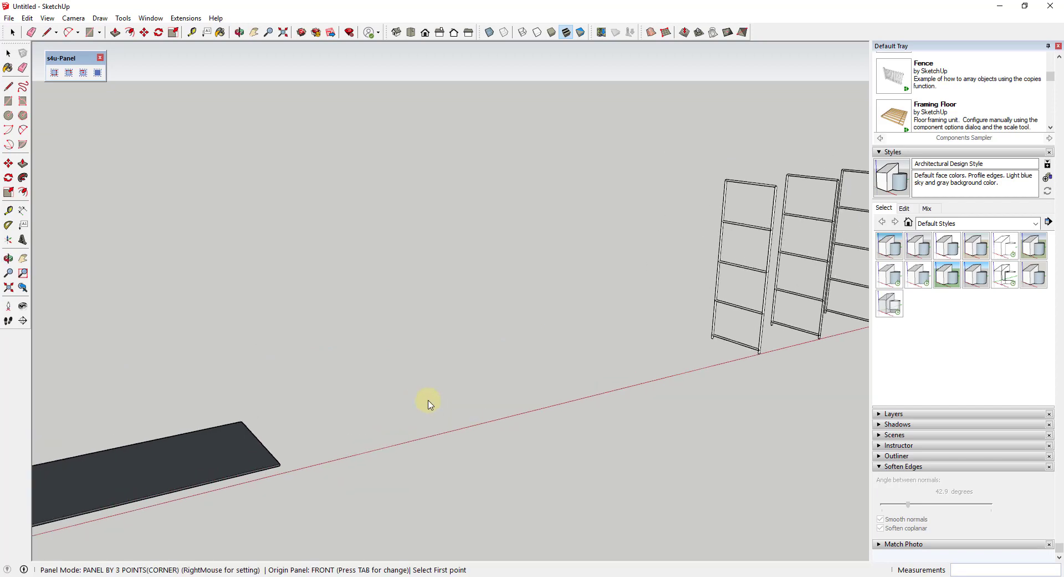
middle_drag(428, 403, 394, 411)
scroll(404, 398, up, 1)
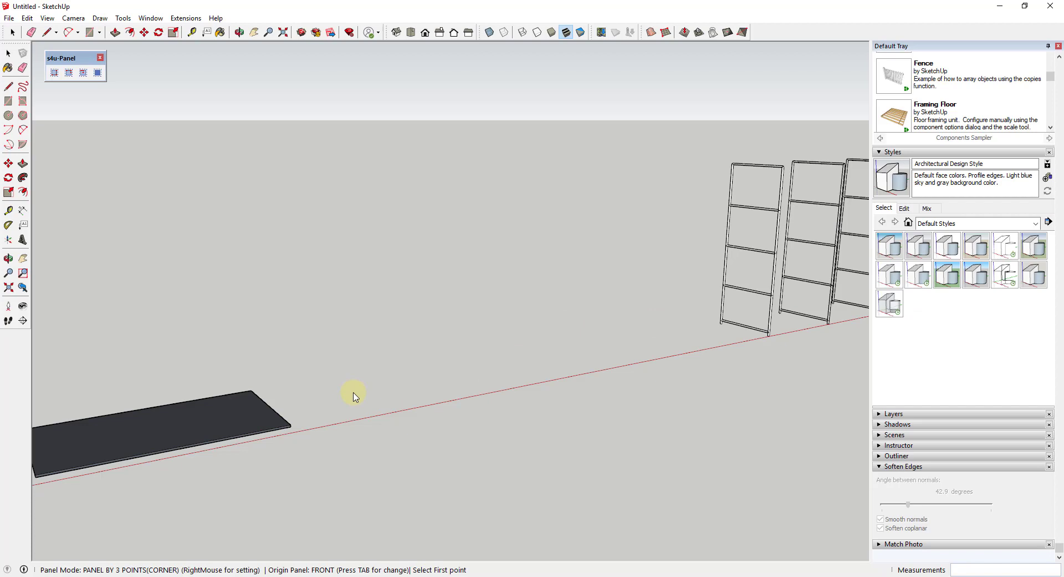
right_click(361, 407)
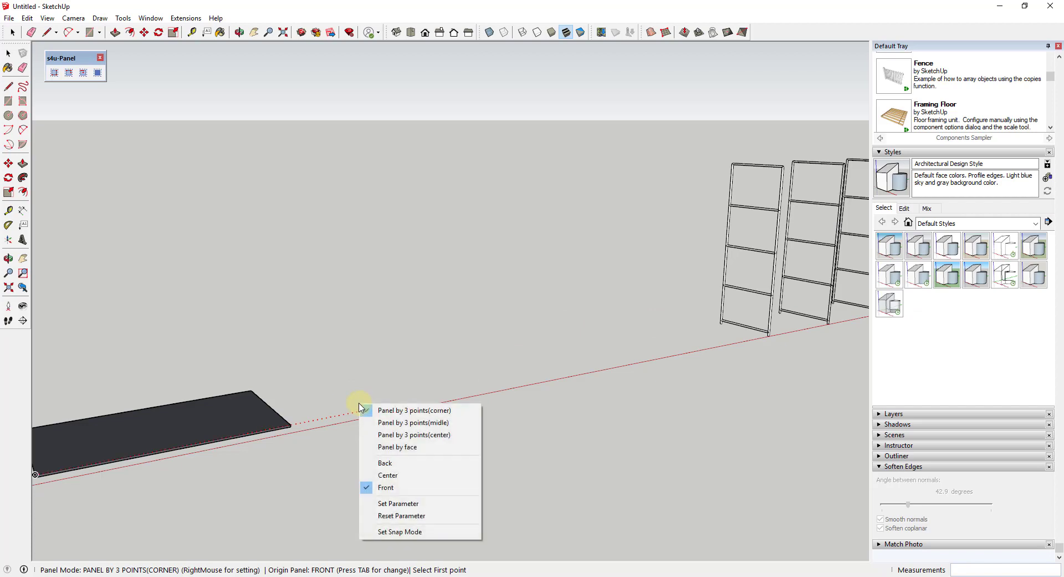
click(53, 73)
right_click(358, 402)
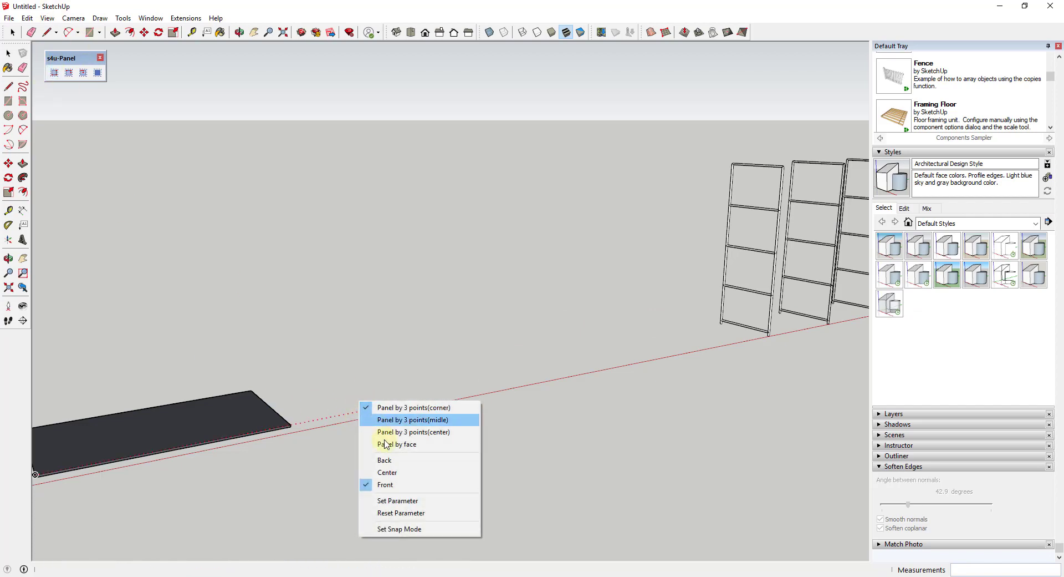
click(398, 501)
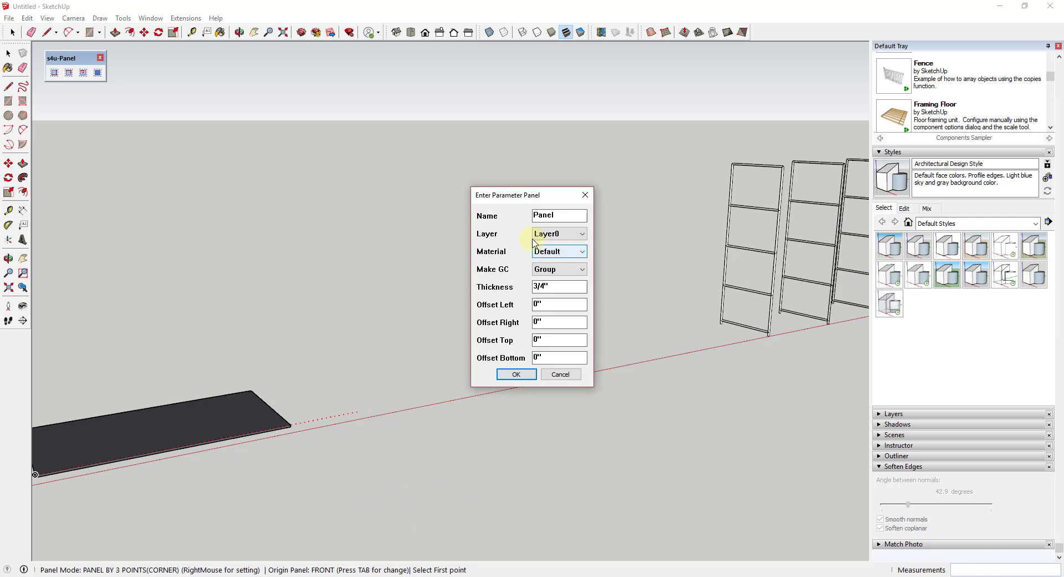
click(561, 254)
click(561, 252)
click(561, 270)
click(560, 280)
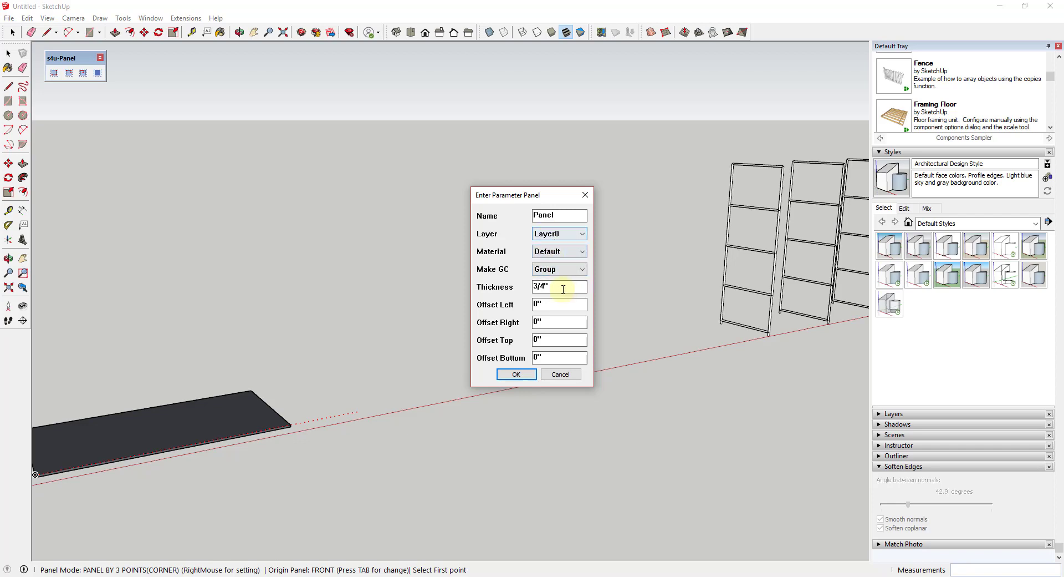
Step: Confirm the panel parameters and draw a second flat base panel 2' long on the ground
click(517, 375)
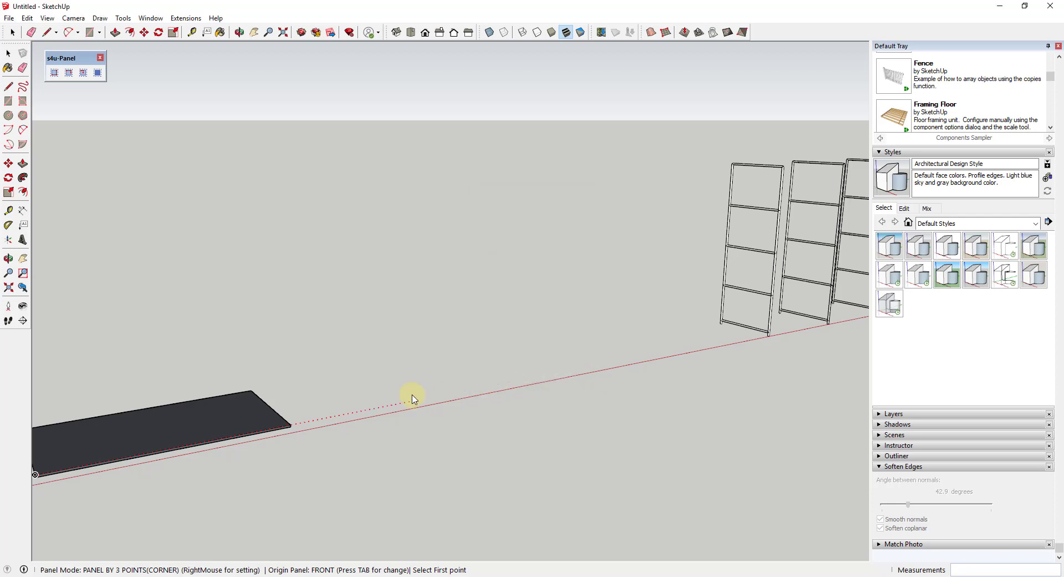
click(408, 403)
click(509, 383)
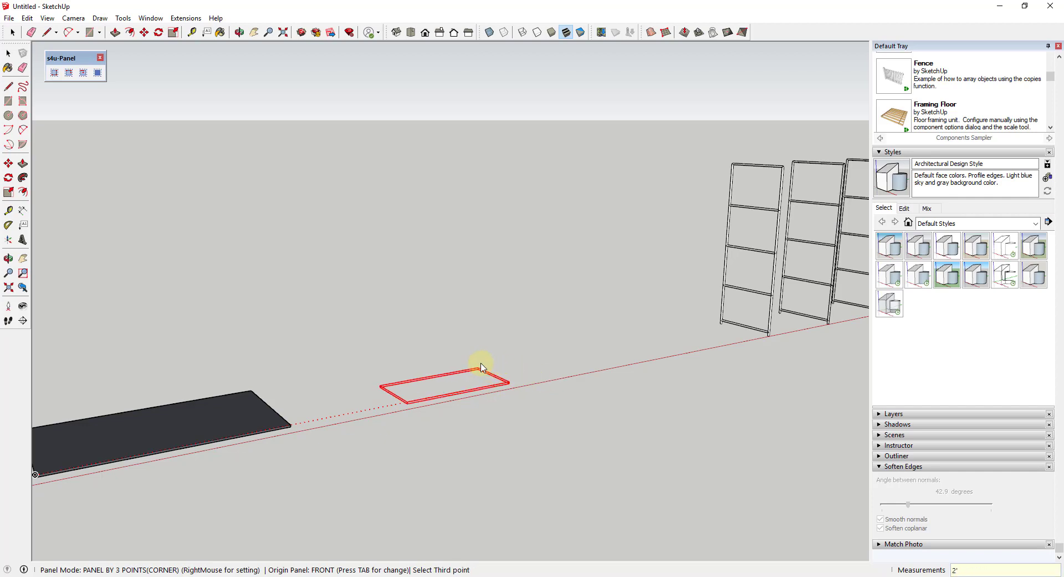
click(481, 367)
key(space)
scroll(445, 389, up, 3)
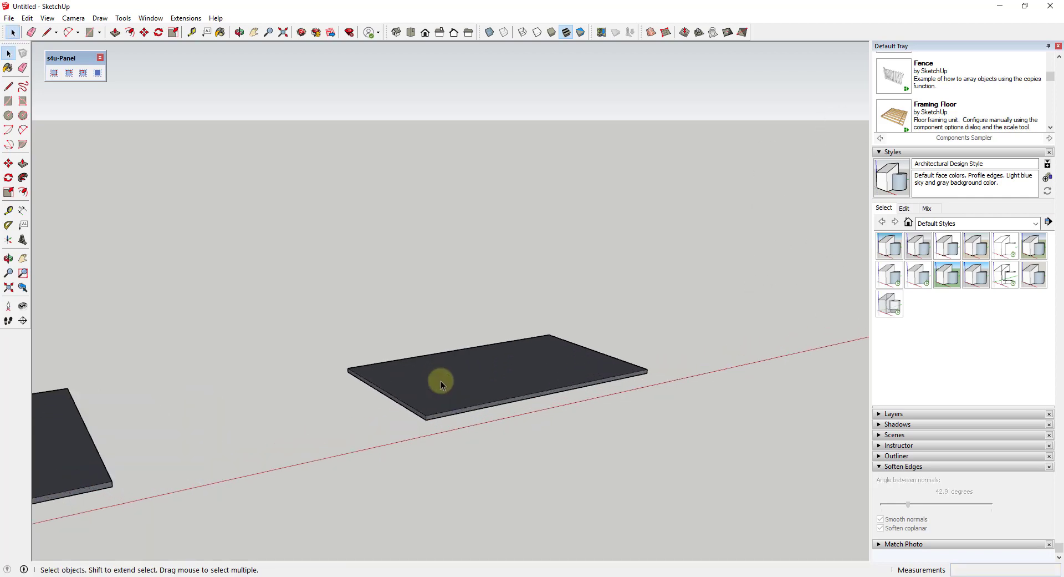
middle_drag(441, 380, 448, 388)
scroll(458, 375, down, 2)
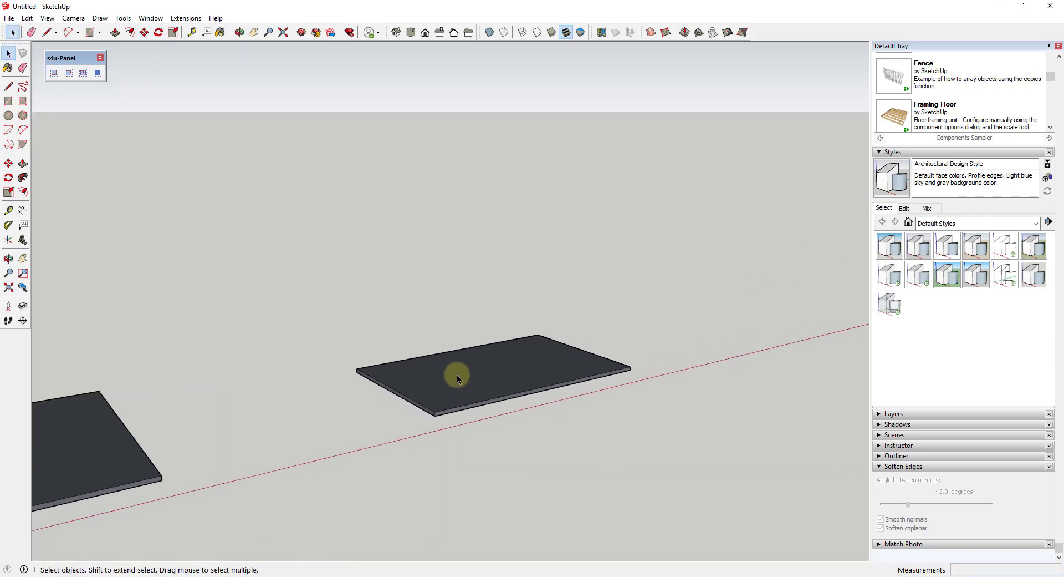
Step: Start an upright panel on the base board's short left end, checking its thickness side with Tab
click(53, 72)
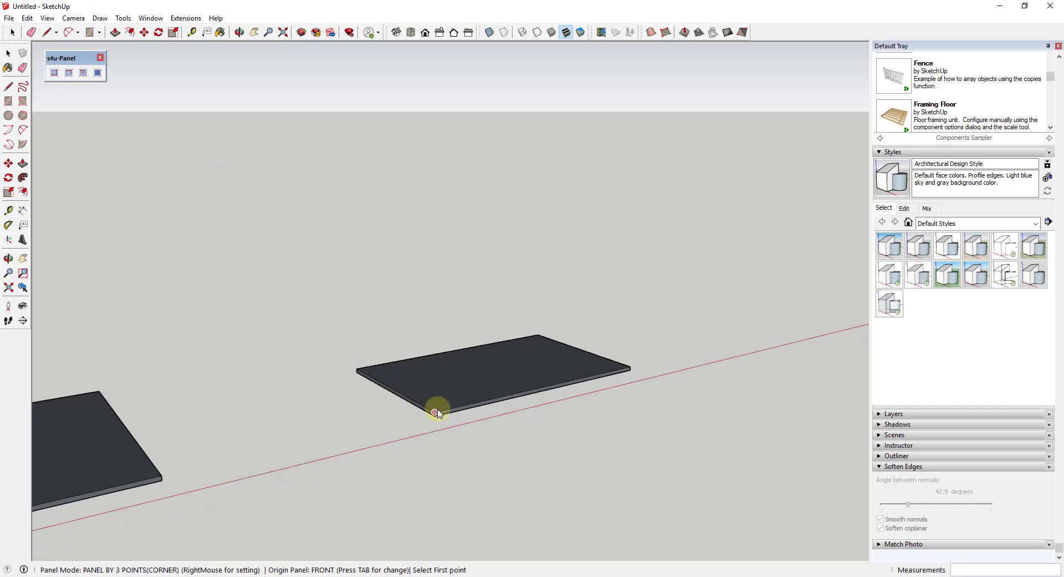
click(436, 411)
click(357, 368)
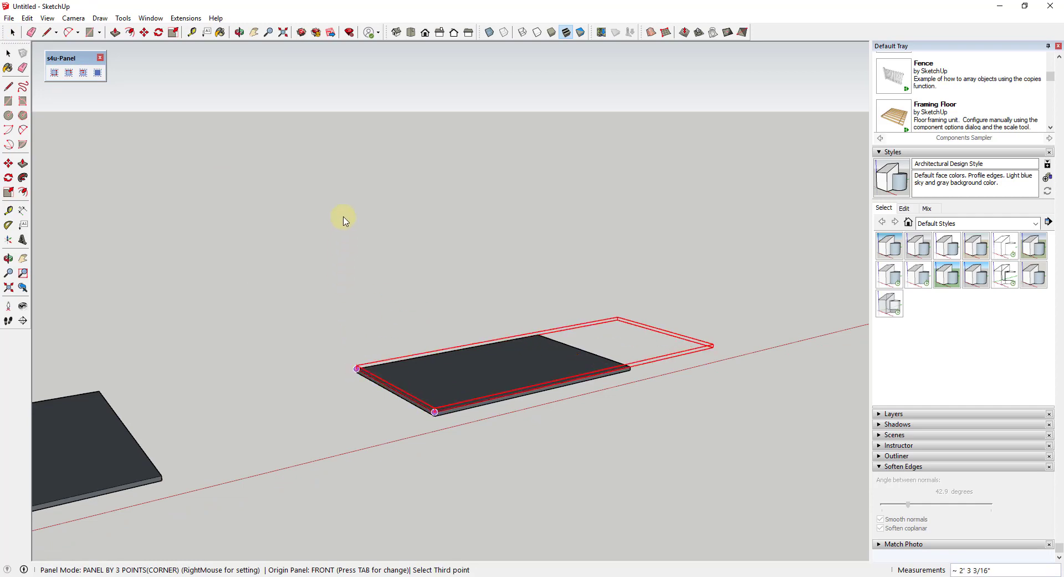
middle_drag(309, 218, 335, 338)
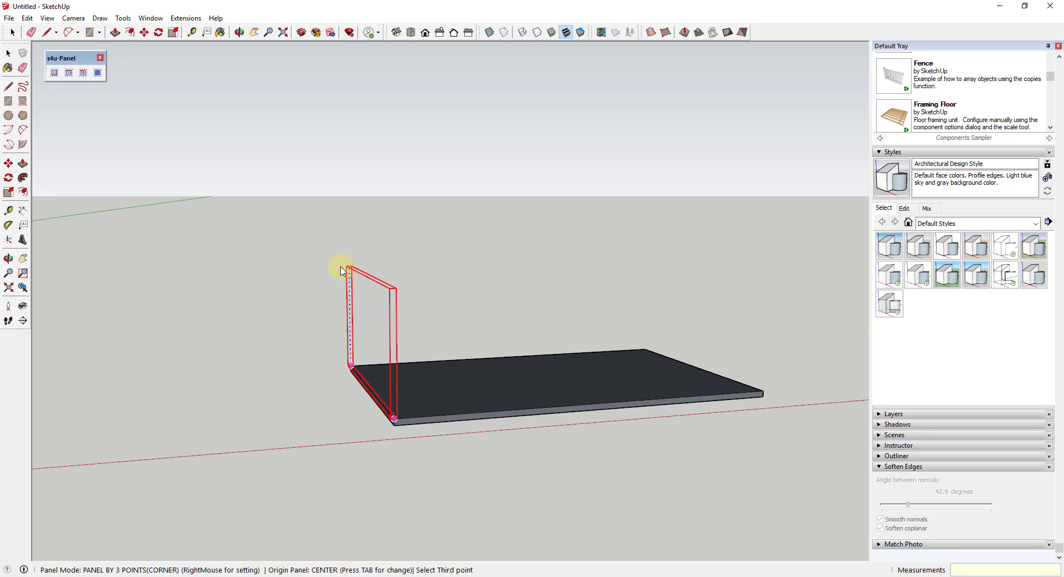
key(Tab)
key(Tab)
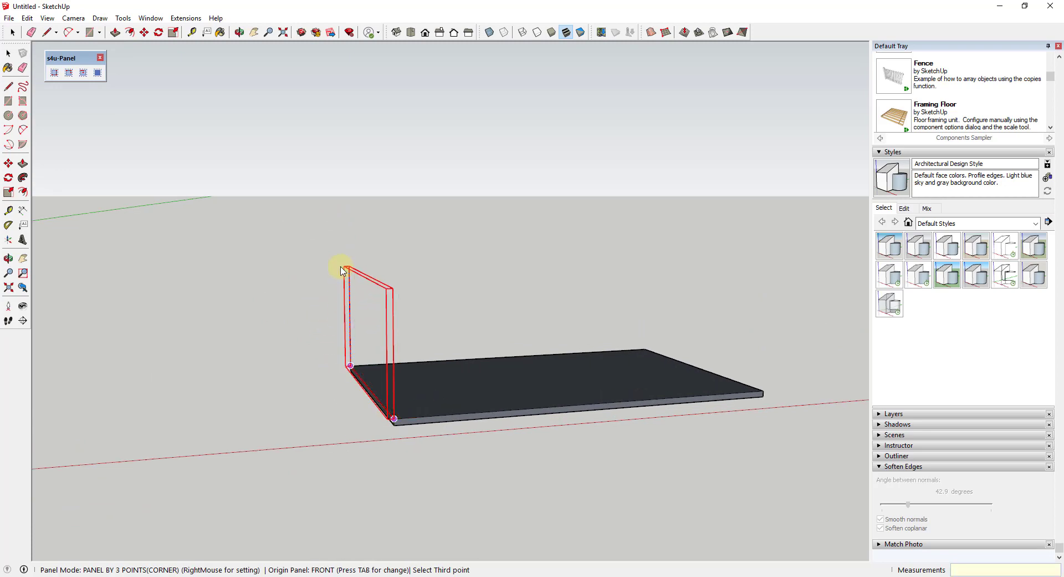
key(Tab)
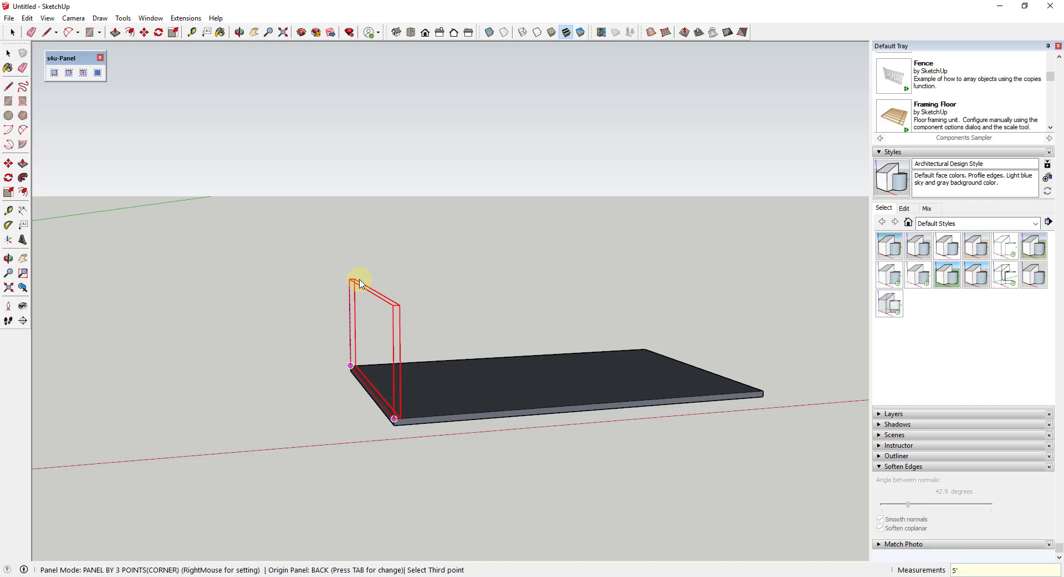
Step: Set the upright panel's height to finish the left side wall
click(360, 284)
scroll(394, 408, down, 3)
middle_drag(385, 370, 390, 375)
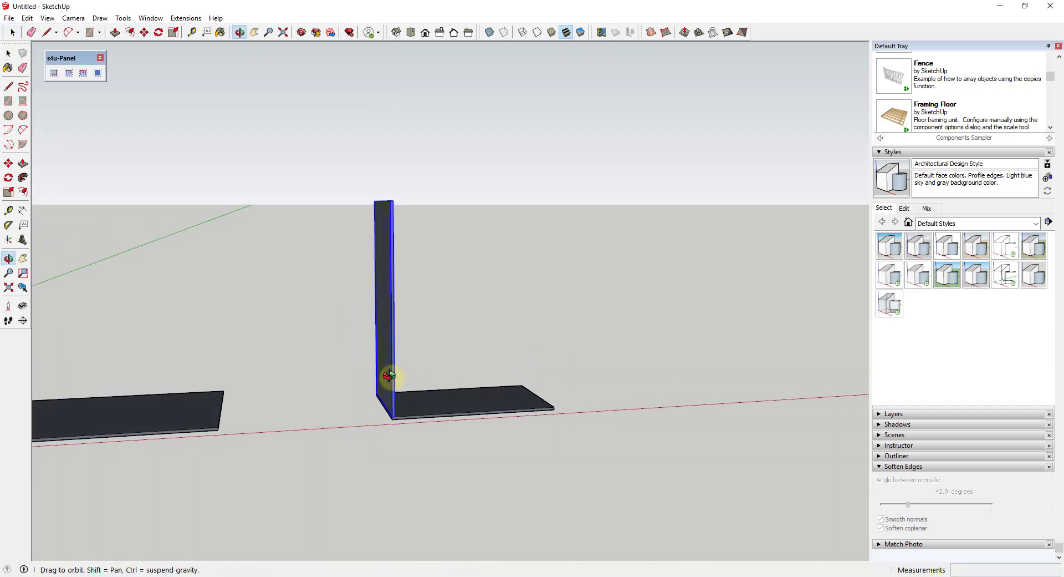
scroll(413, 395, up, 2)
Step: Copy the upright panel to the far end of the base board to form the right side
key(m)
scroll(388, 430, up, 3)
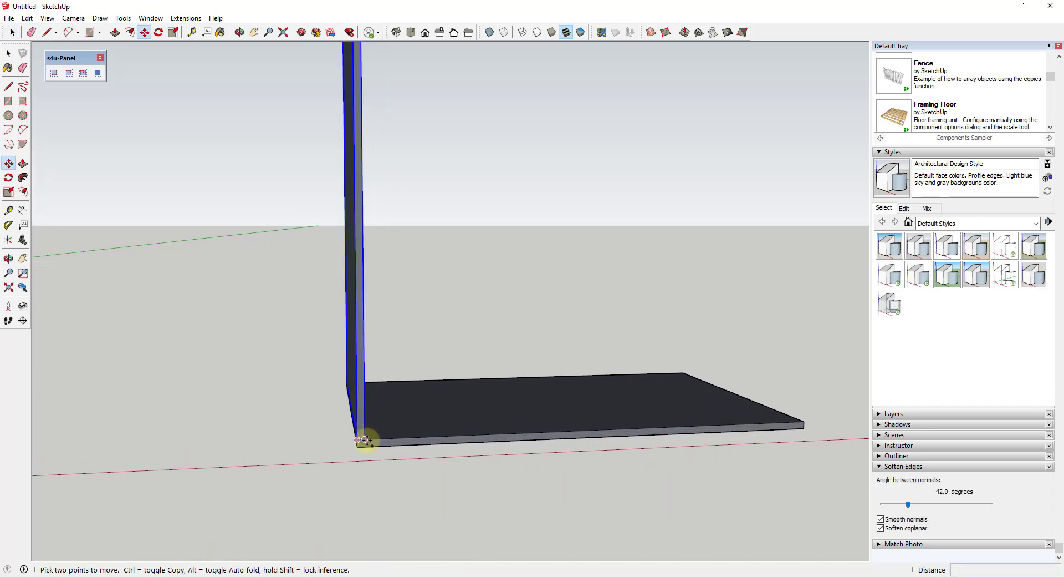
key(ctrl)
click(366, 440)
click(800, 422)
scroll(652, 411, down, 3)
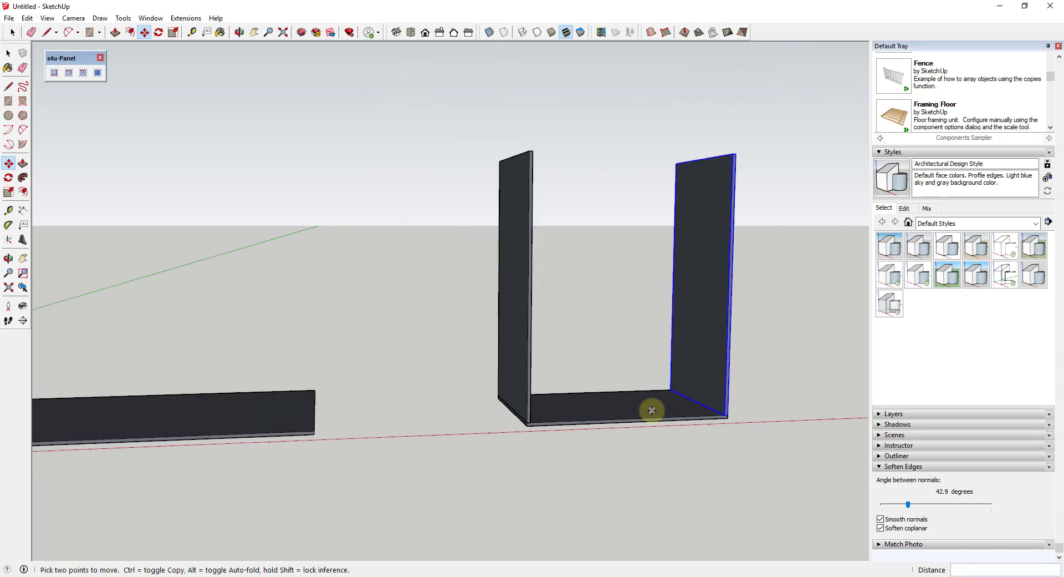
middle_drag(652, 410, 381, 244)
key(space)
Step: Draw a top panel spanning across the two uprights
click(54, 73)
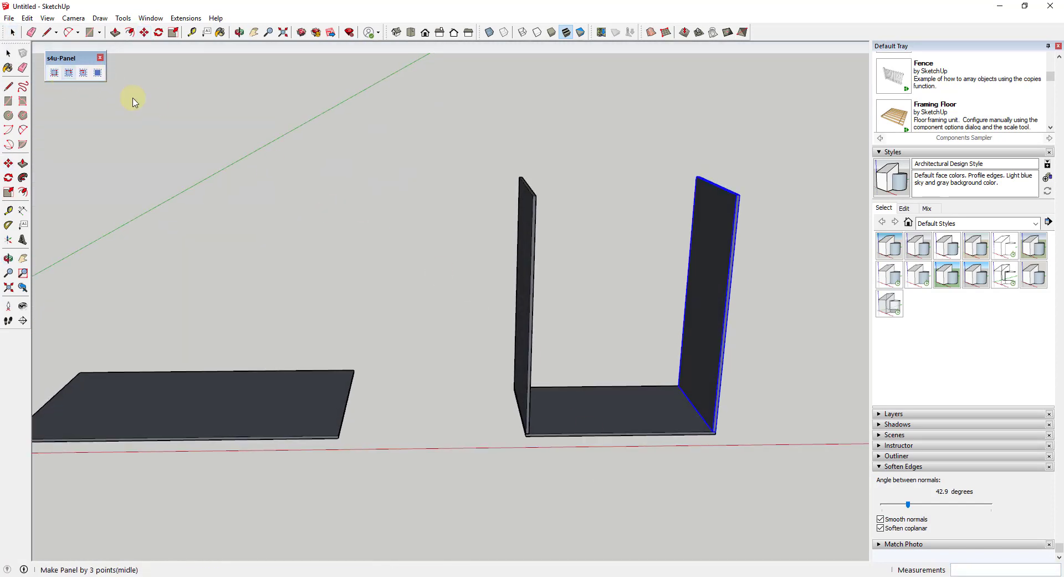
scroll(555, 250, up, 4)
scroll(530, 242, down, 2)
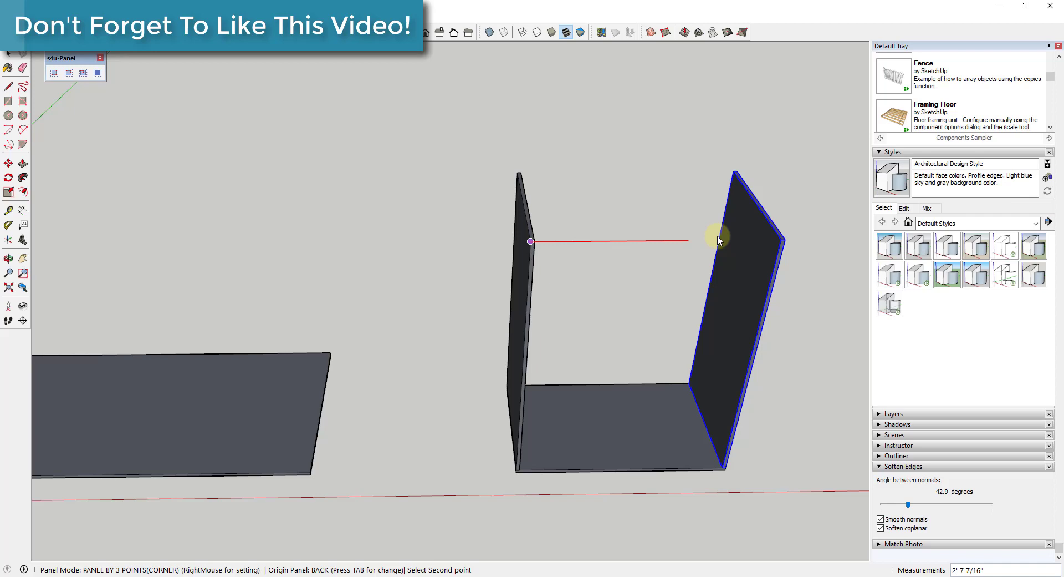
click(788, 240)
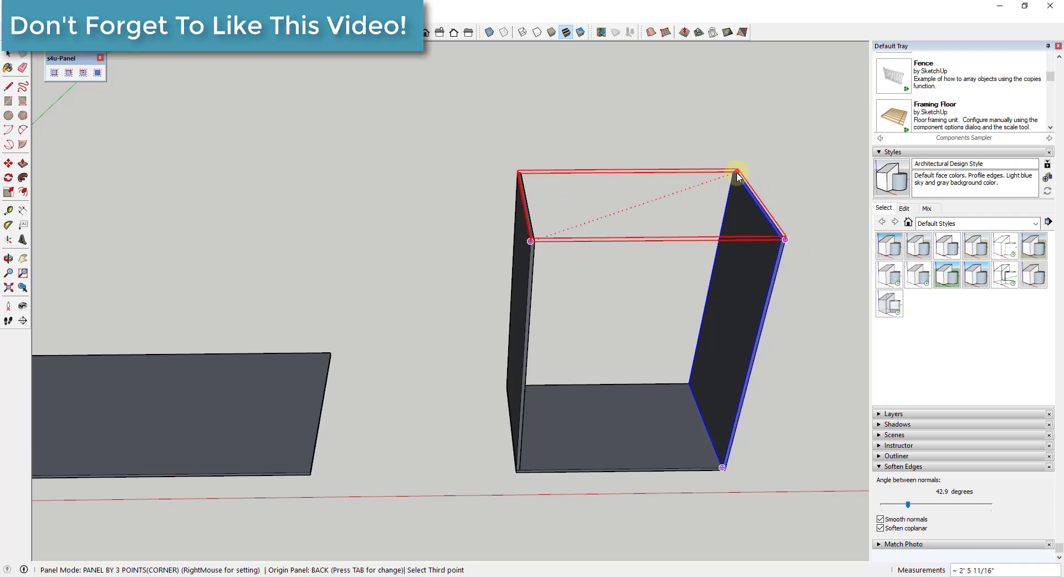
click(736, 175)
middle_drag(691, 214, 509, 292)
Step: Add a lower and an upper shelf spanning from the left wall to the right wall
click(493, 386)
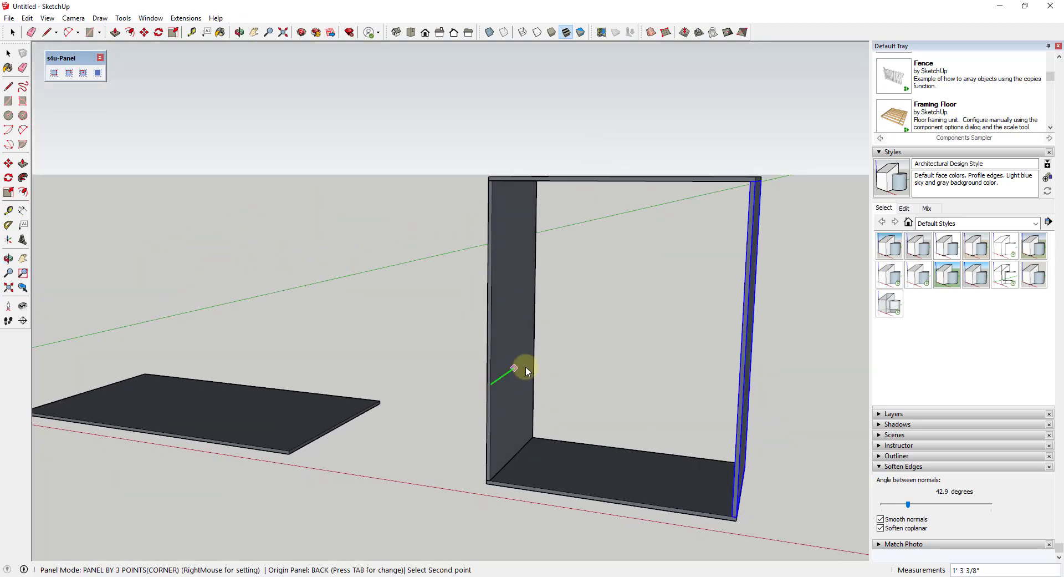
click(532, 354)
middle_drag(532, 355, 703, 367)
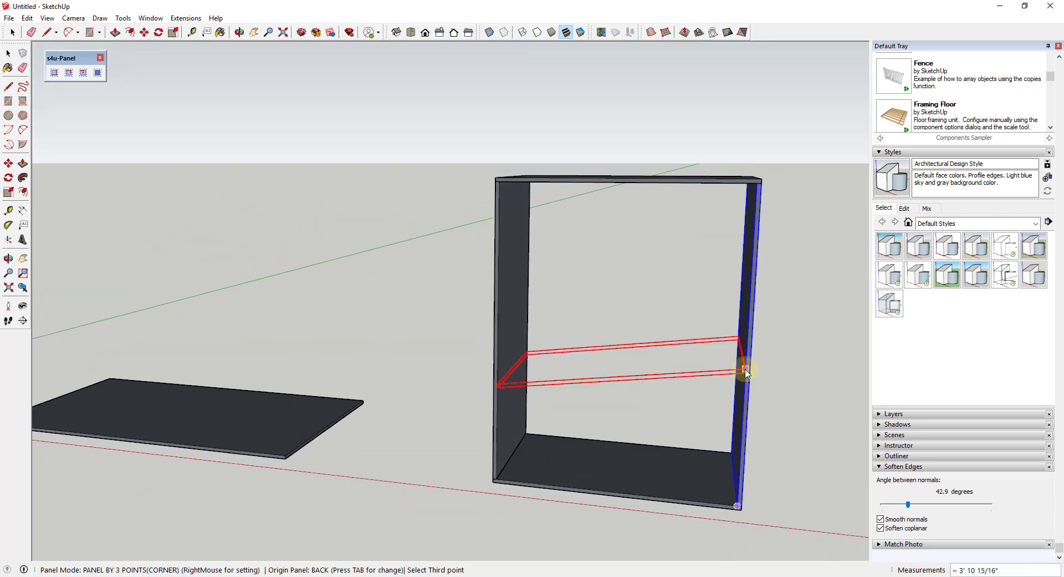
click(743, 407)
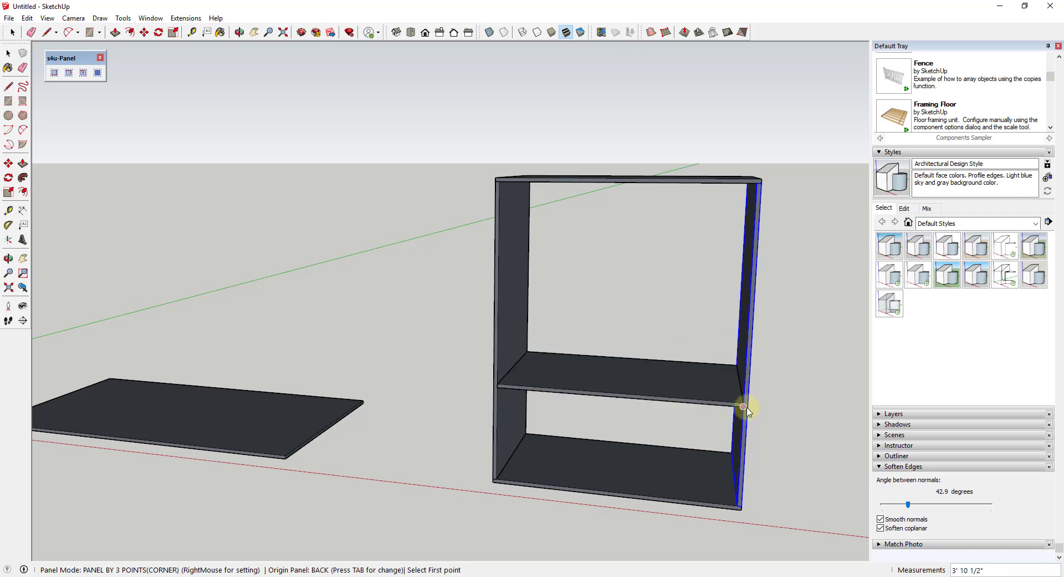
click(499, 273)
click(529, 256)
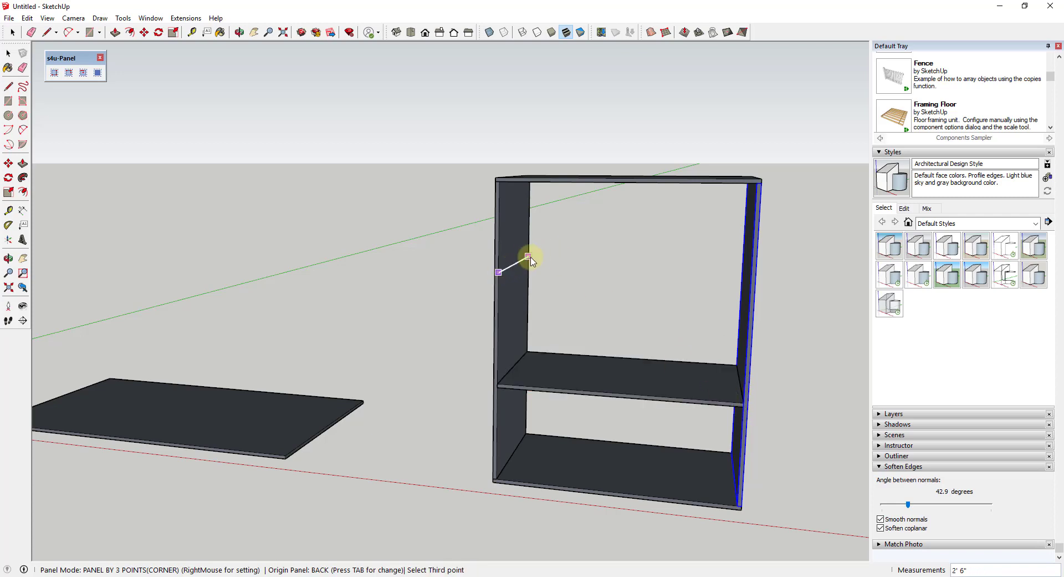
click(750, 271)
key(space)
middle_drag(601, 334, 109, 167)
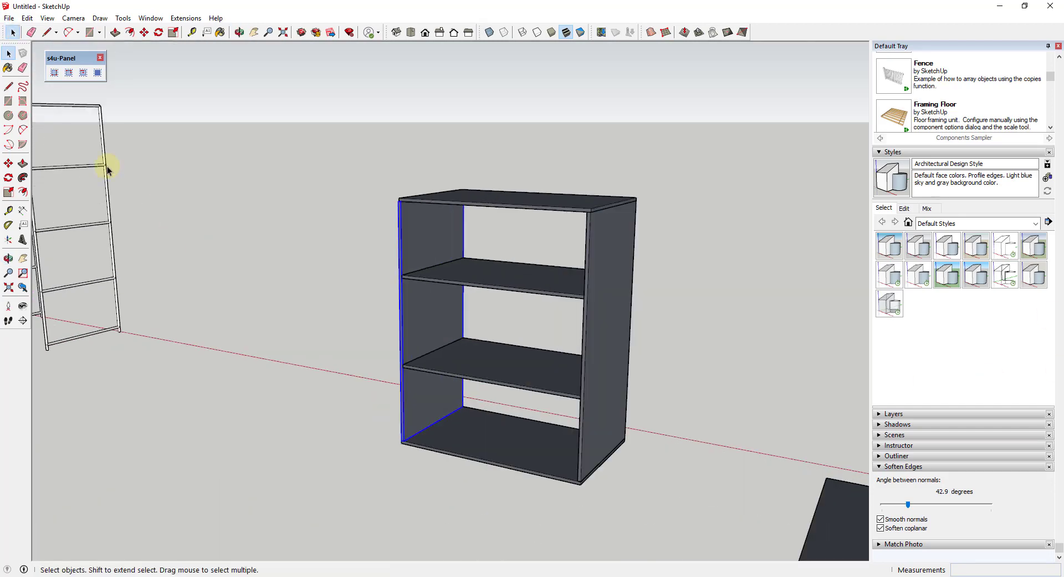
Step: Draw a panel across the cabinet's corners, then undo it as misplaced
click(55, 73)
scroll(397, 197, up, 5)
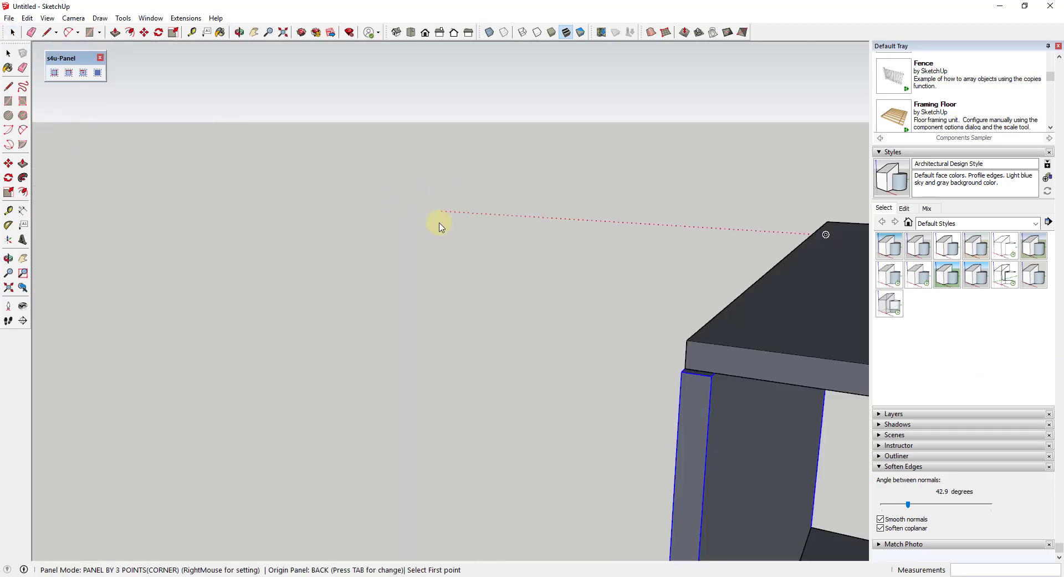
click(507, 255)
scroll(506, 255, down, 5)
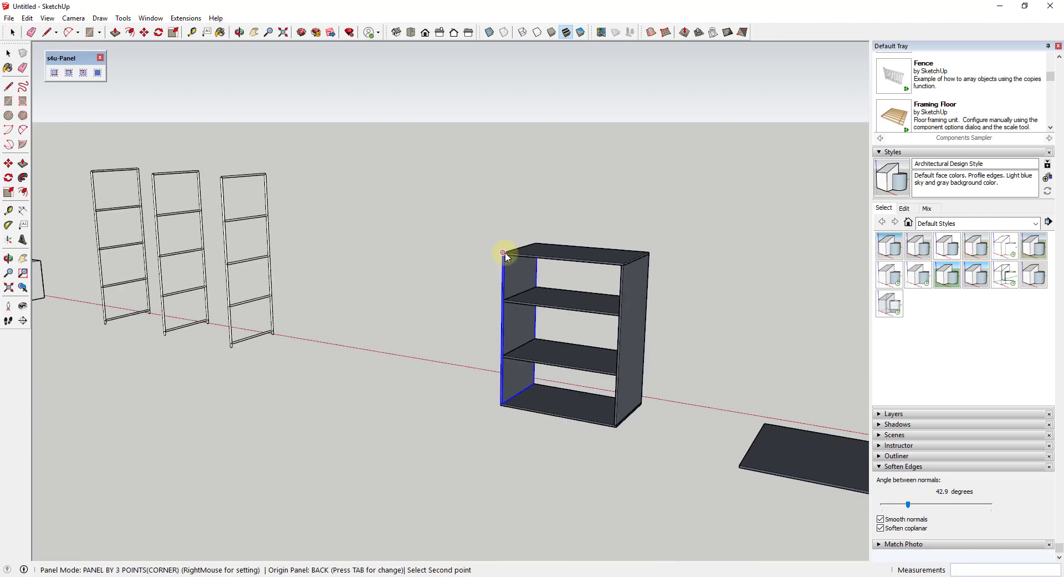
click(624, 264)
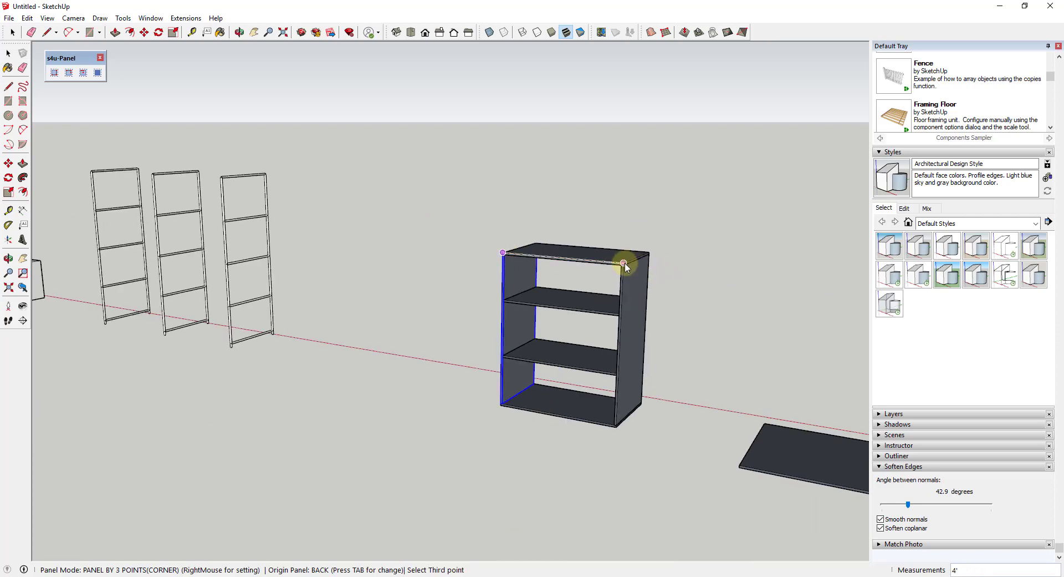
click(616, 427)
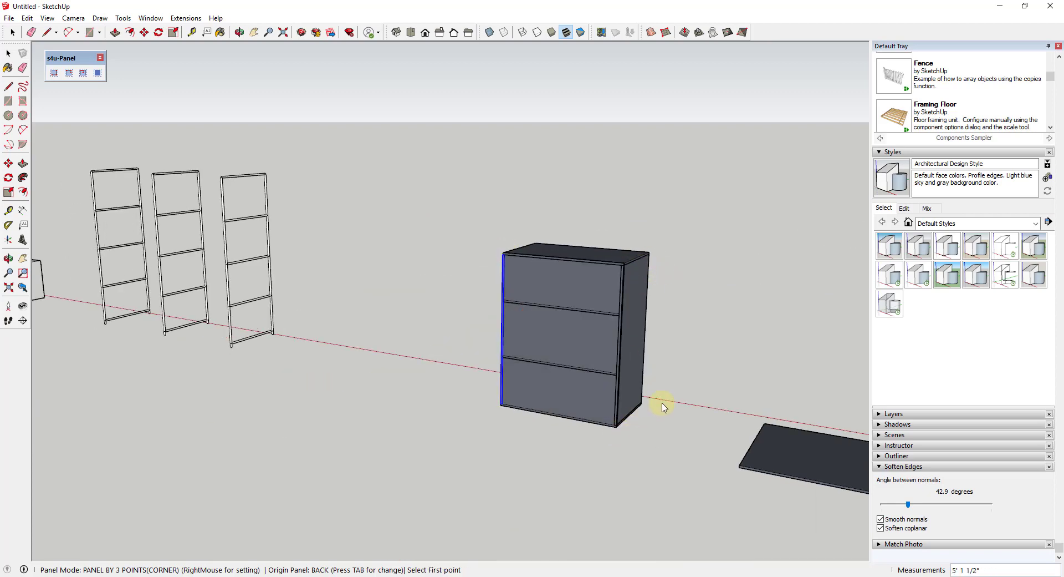
middle_drag(663, 404, 416, 380)
scroll(436, 269, up, 4)
middle_drag(437, 271, 516, 273)
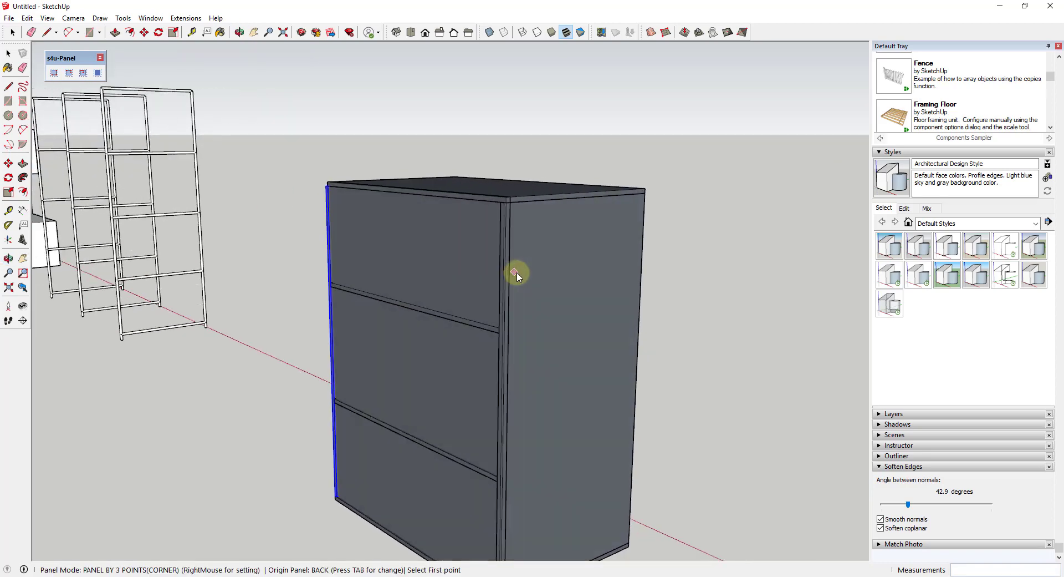
key(ctrl+z)
Step: Redraw the back panel from the top-left corner, flipped to the rear side with Tab
scroll(347, 198, up, 5)
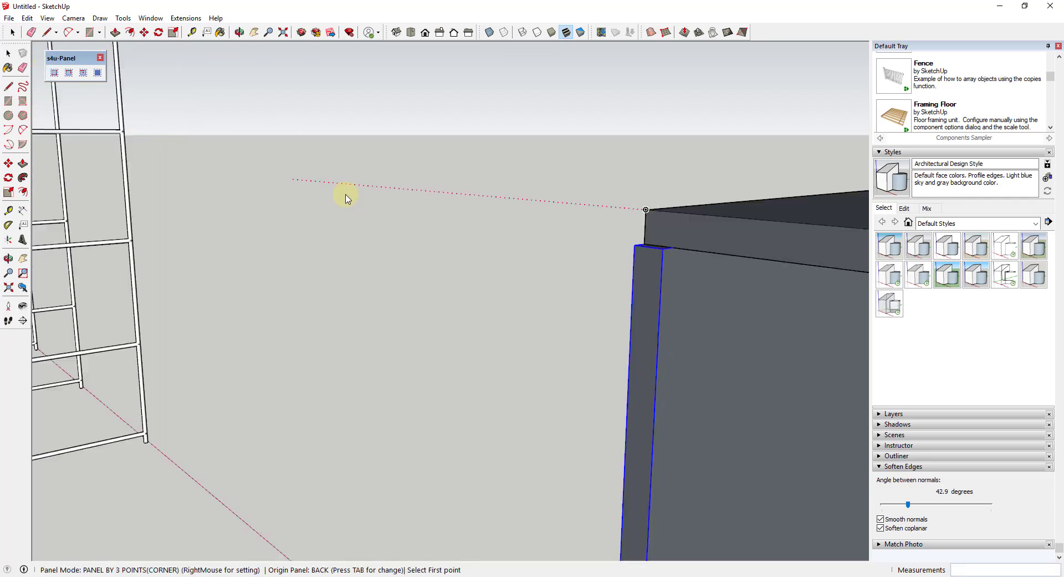
scroll(368, 195, down, 5)
middle_drag(368, 194, 428, 191)
scroll(428, 191, up, 2)
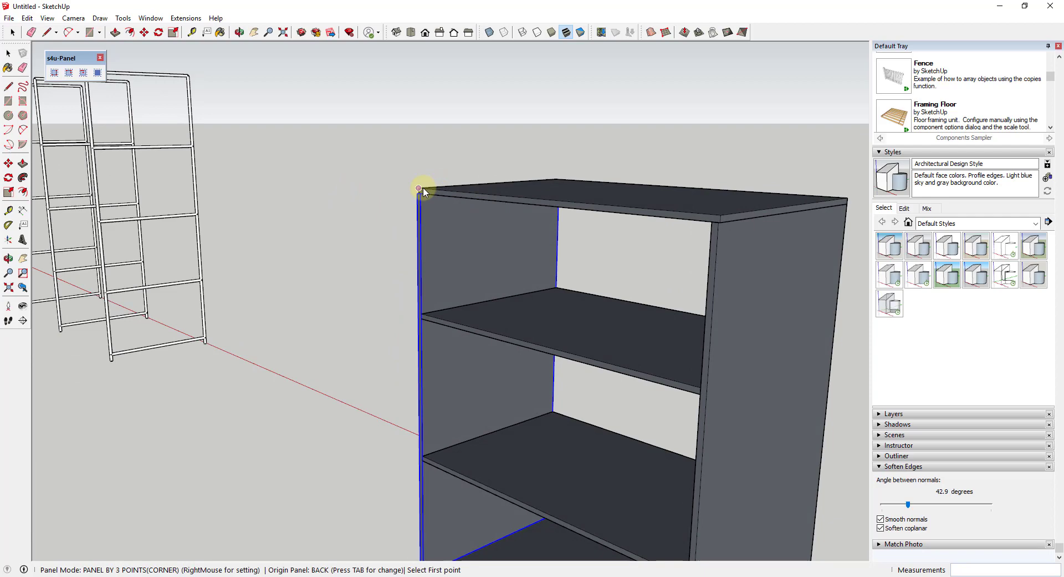
click(423, 188)
click(720, 215)
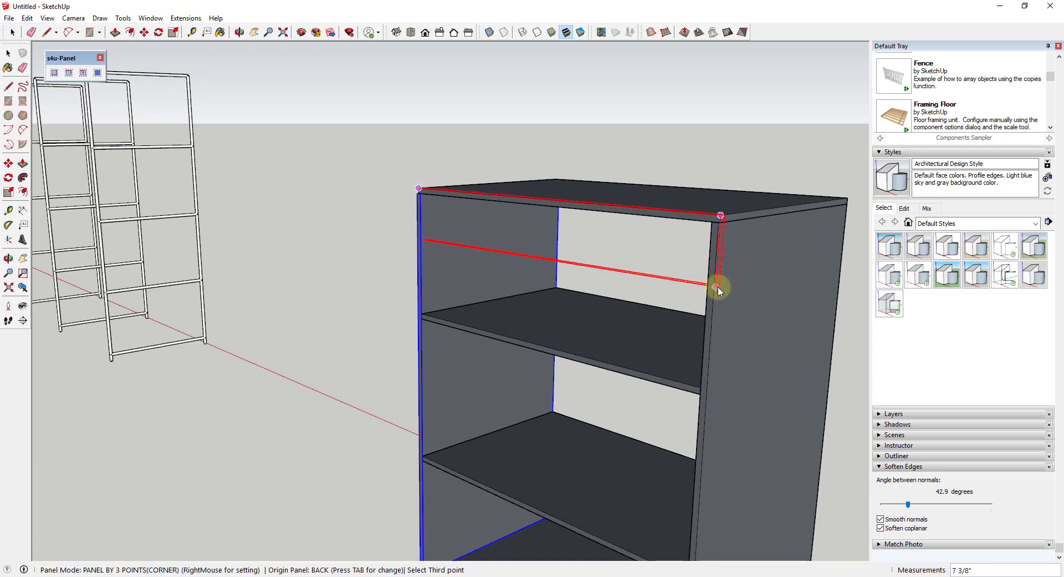
key(Tab)
scroll(727, 312, down, 3)
scroll(727, 311, down, 1)
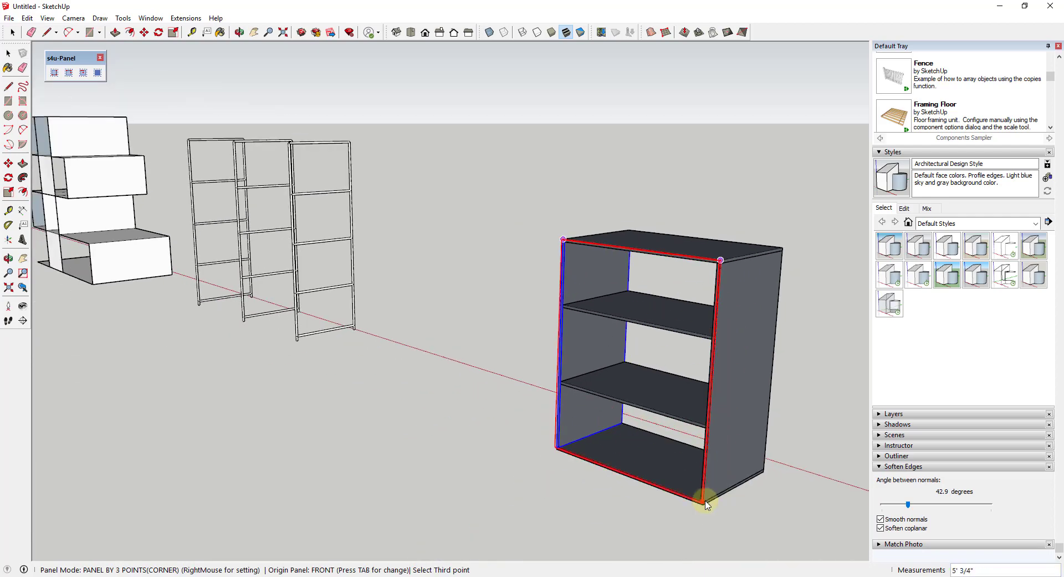
scroll(704, 506, up, 2)
click(703, 504)
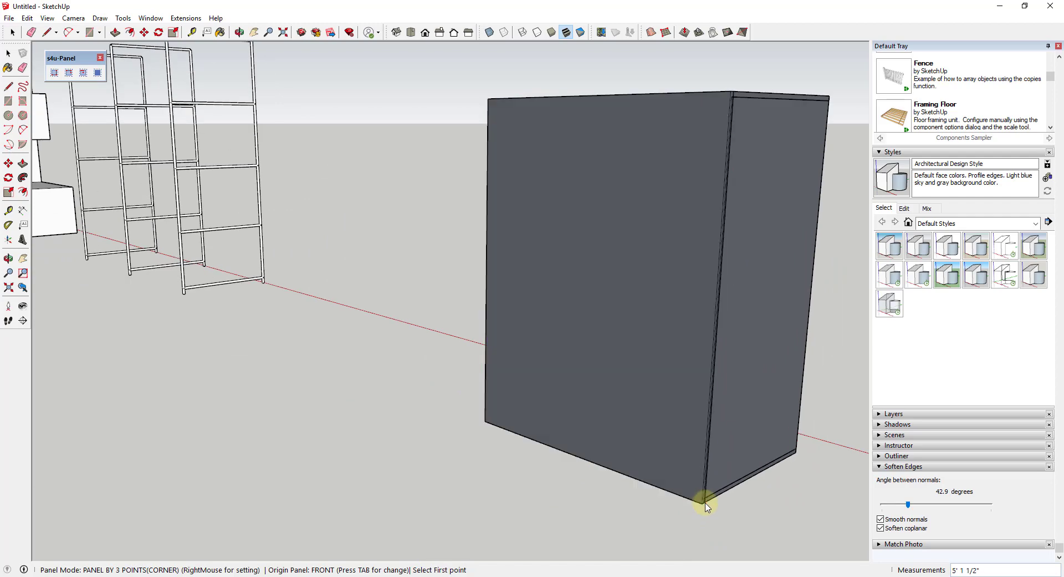
Step: Orbit around the cabinet to check the back panel, then turn toward the ladder frames
scroll(713, 423, down, 2)
middle_drag(713, 423, 688, 379)
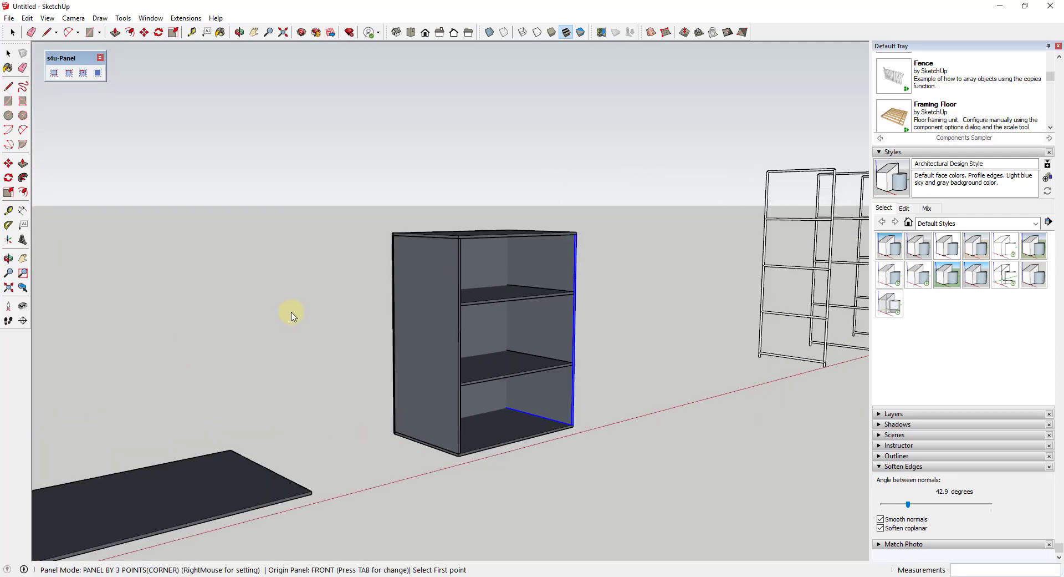
scroll(291, 315, up, 3)
middle_drag(291, 315, 477, 427)
key(space)
middle_drag(706, 371, 344, 448)
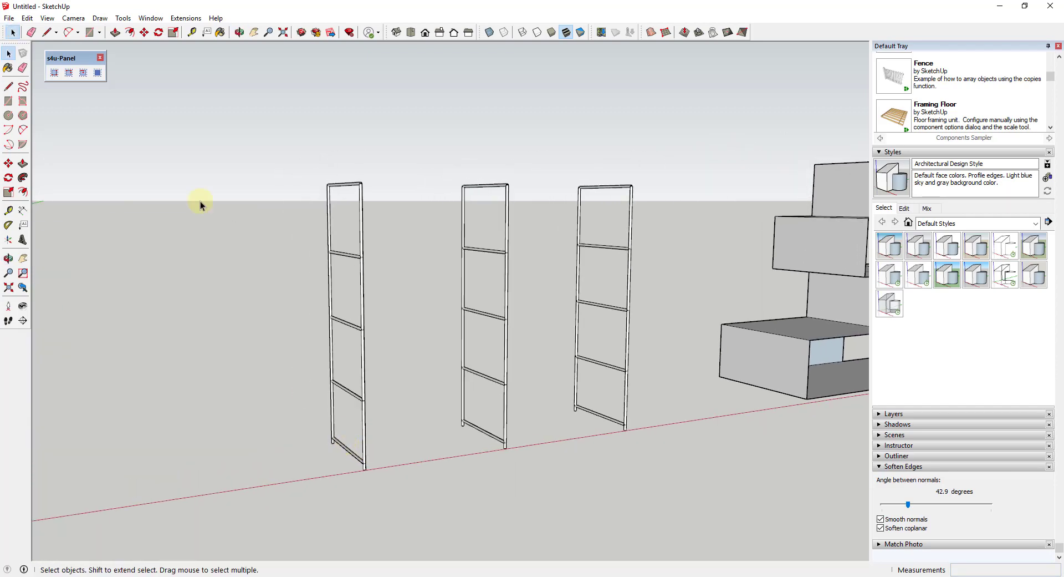
Step: Lay a dark floor panel across the three ladder frame bases, with its origin on the back side
click(55, 74)
scroll(349, 435, up, 5)
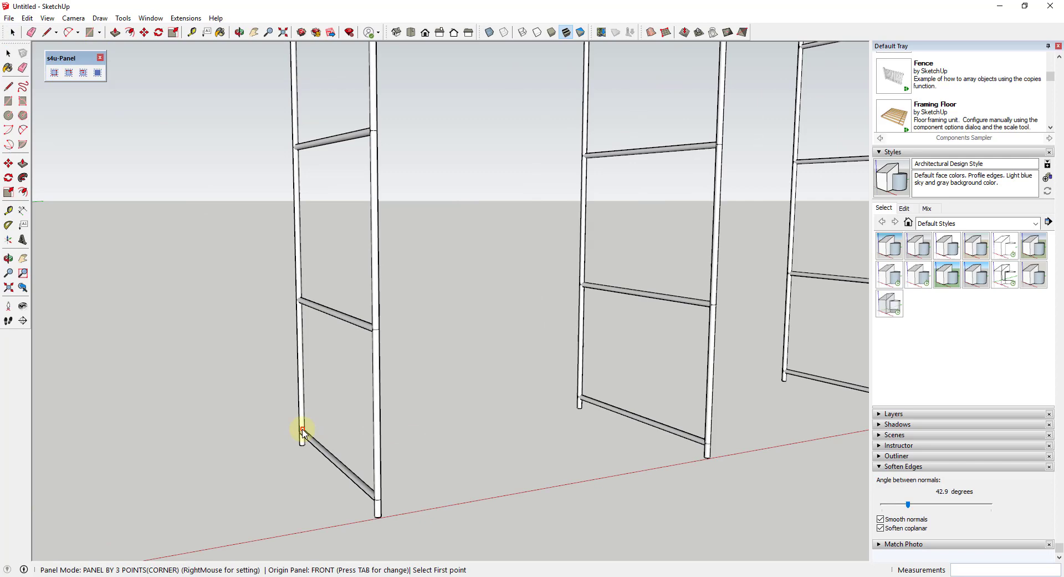
middle_drag(382, 498, 669, 460)
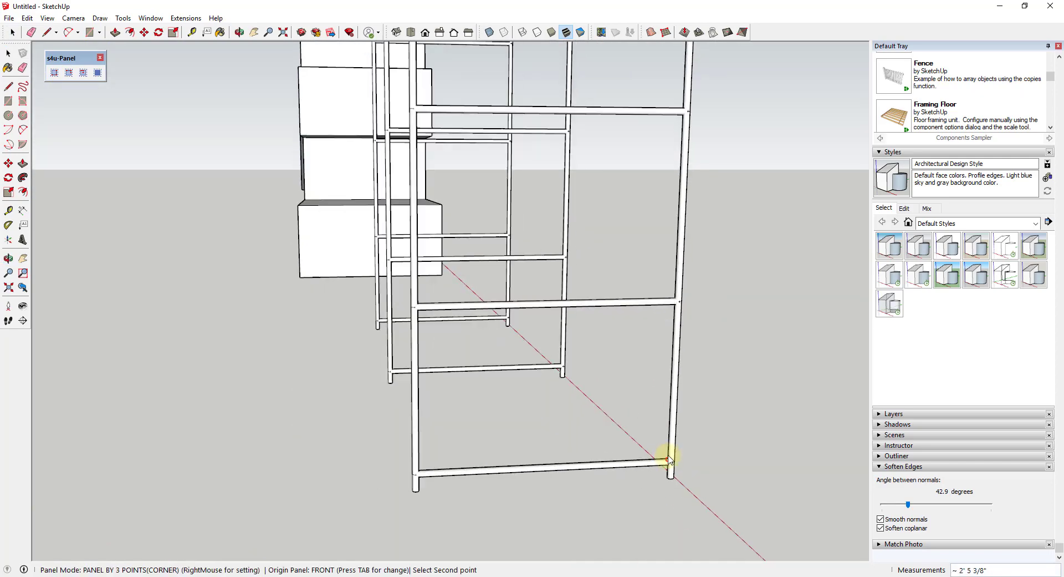
click(668, 459)
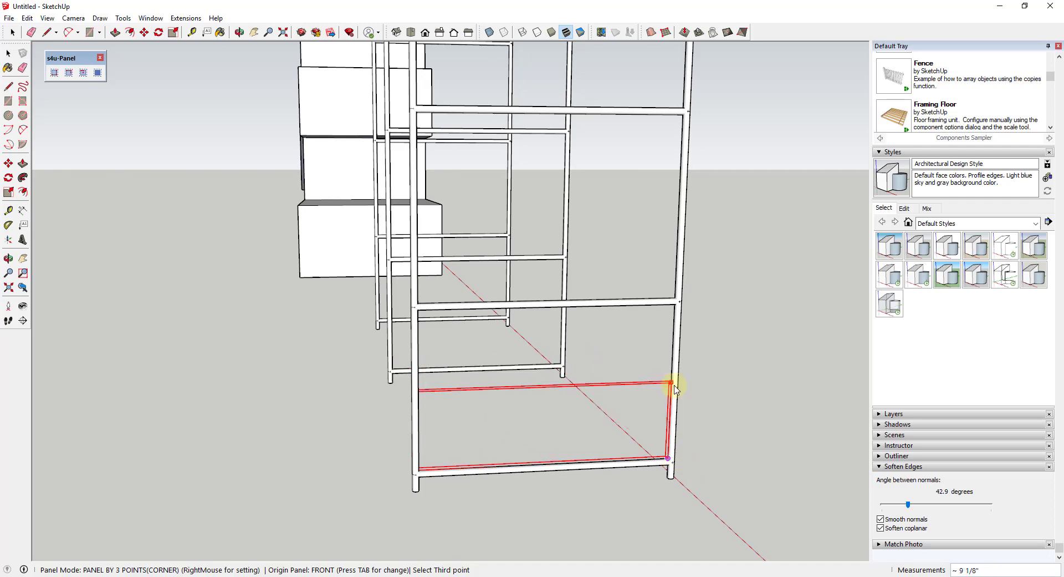
middle_drag(675, 449, 395, 382)
scroll(395, 383, down, 2)
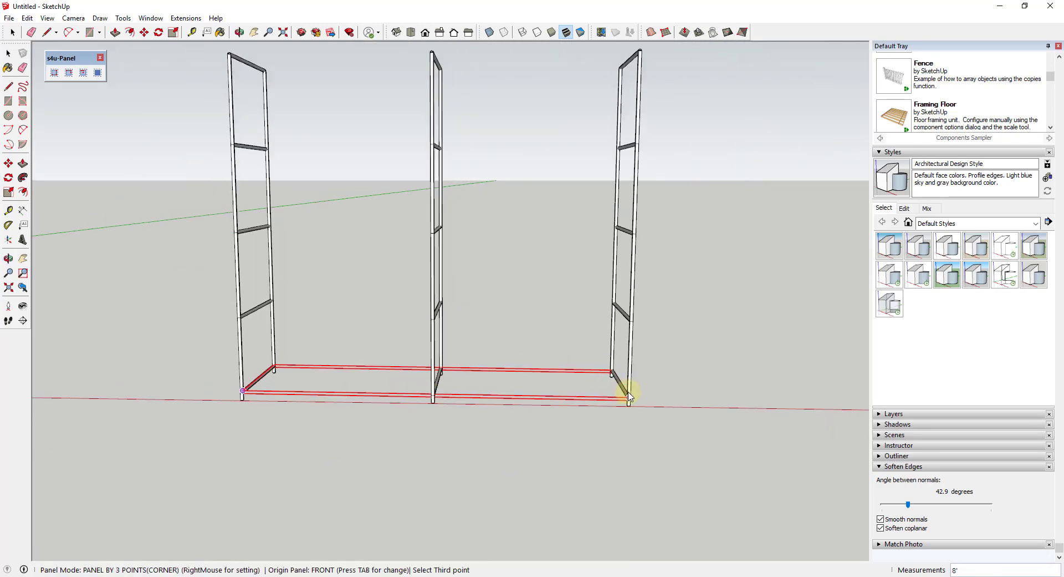
scroll(629, 399, up, 3)
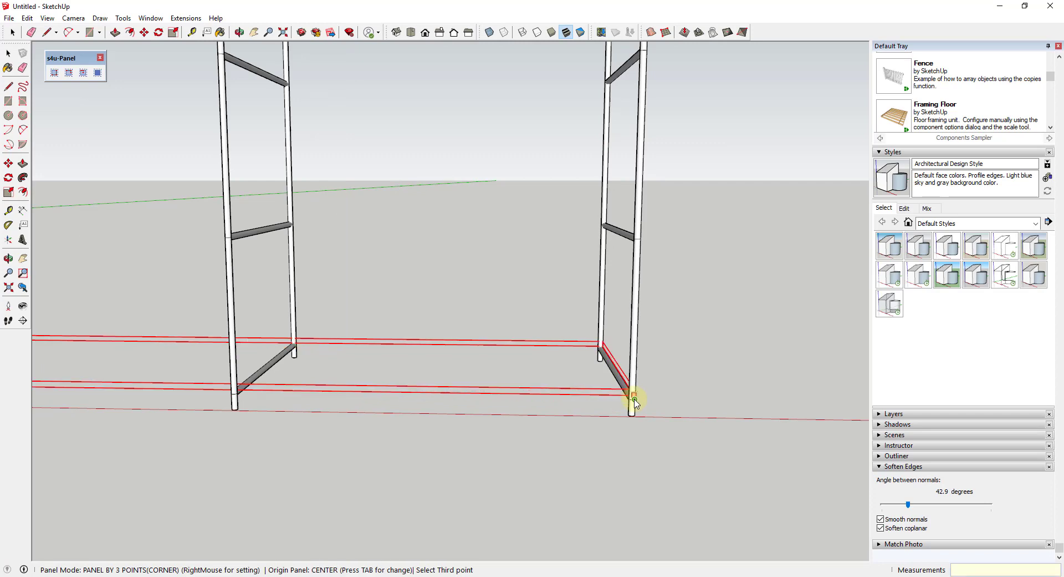
key(Tab)
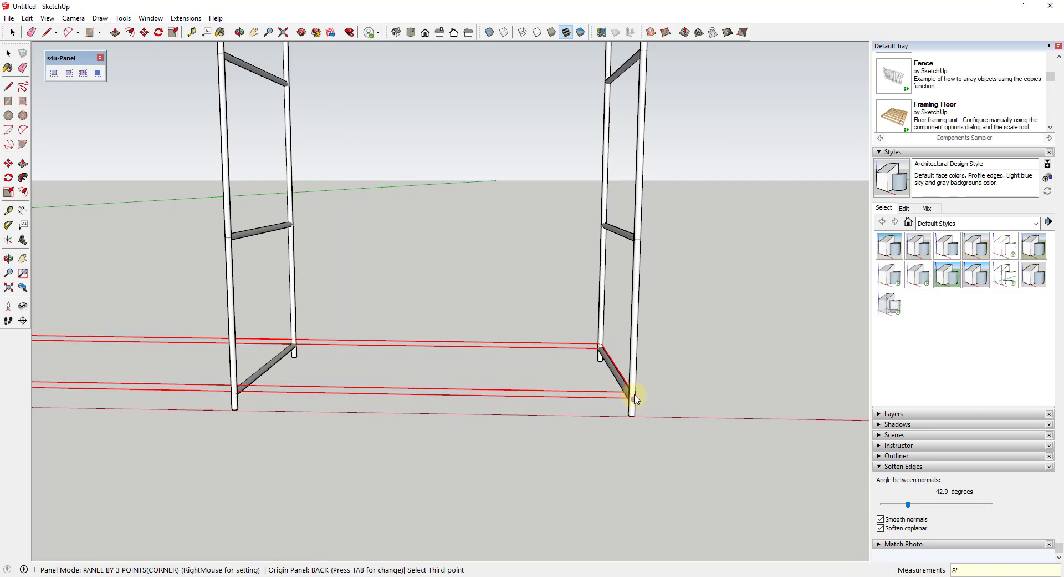
click(634, 398)
middle_drag(614, 387, 404, 404)
Step: Copy the floor panel upward rung by rung, arraying four stacked shelves to the top
key(m)
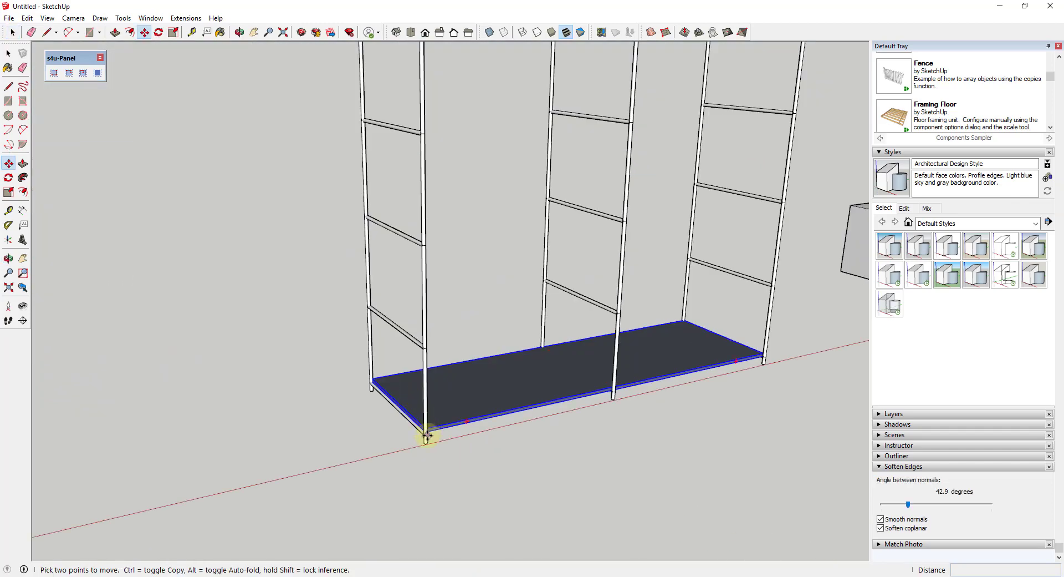
click(427, 438)
key(ctrl)
click(424, 348)
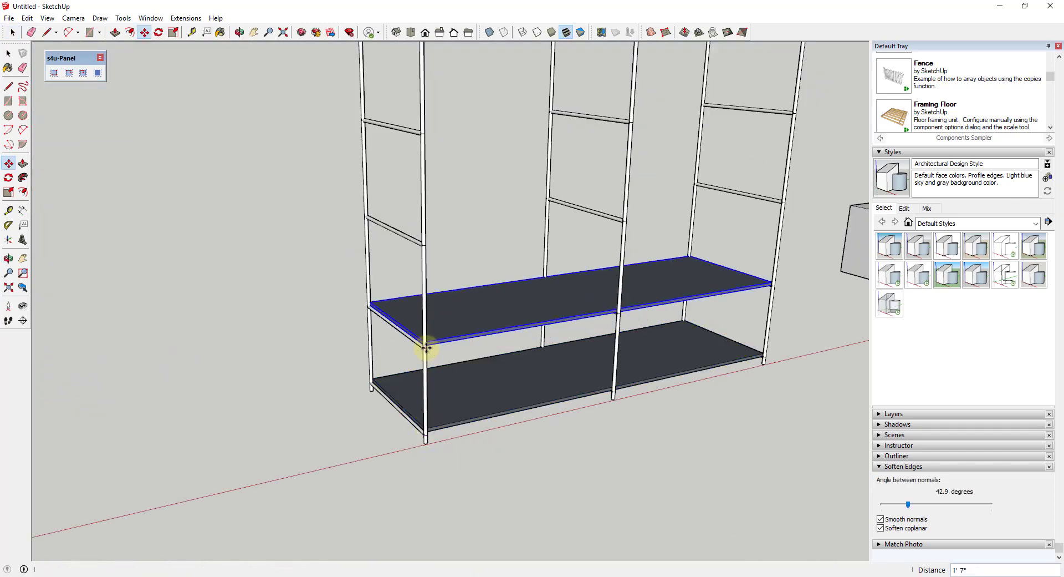
click(424, 348)
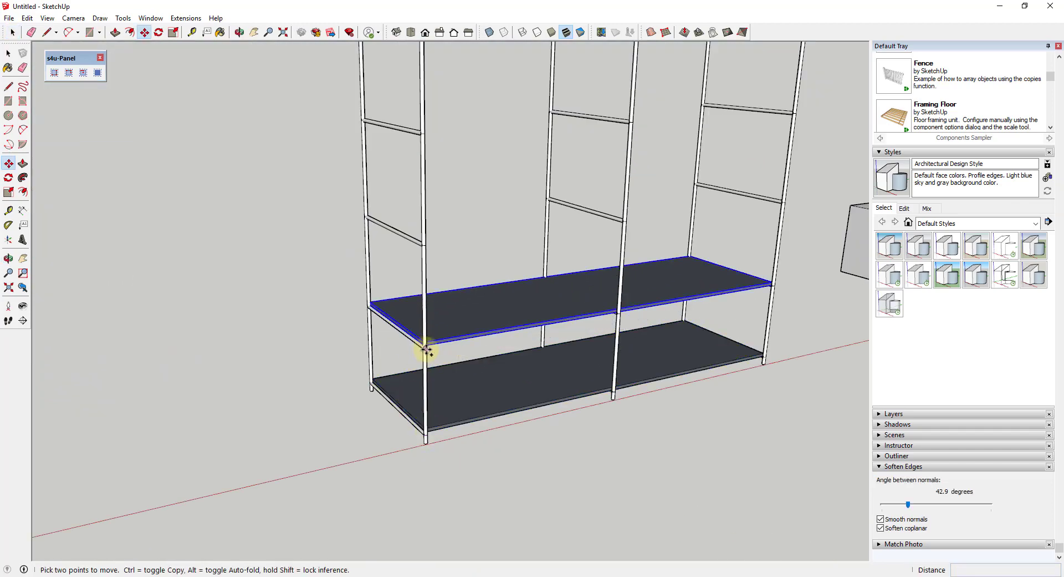
click(424, 244)
scroll(484, 257, down, 3)
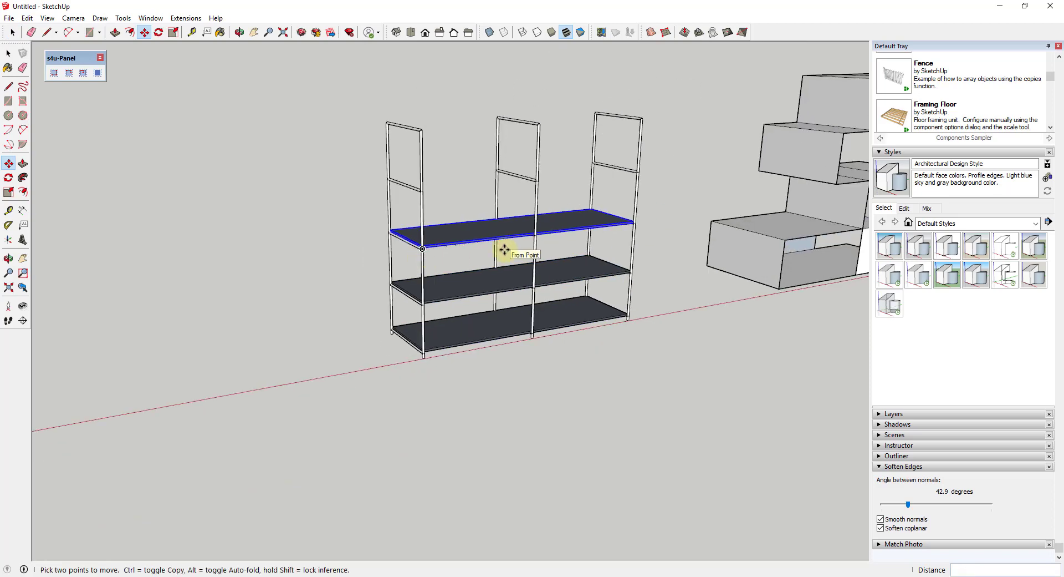
key(Return)
middle_drag(504, 180, 555, 222)
key(space)
scroll(507, 197, down, 3)
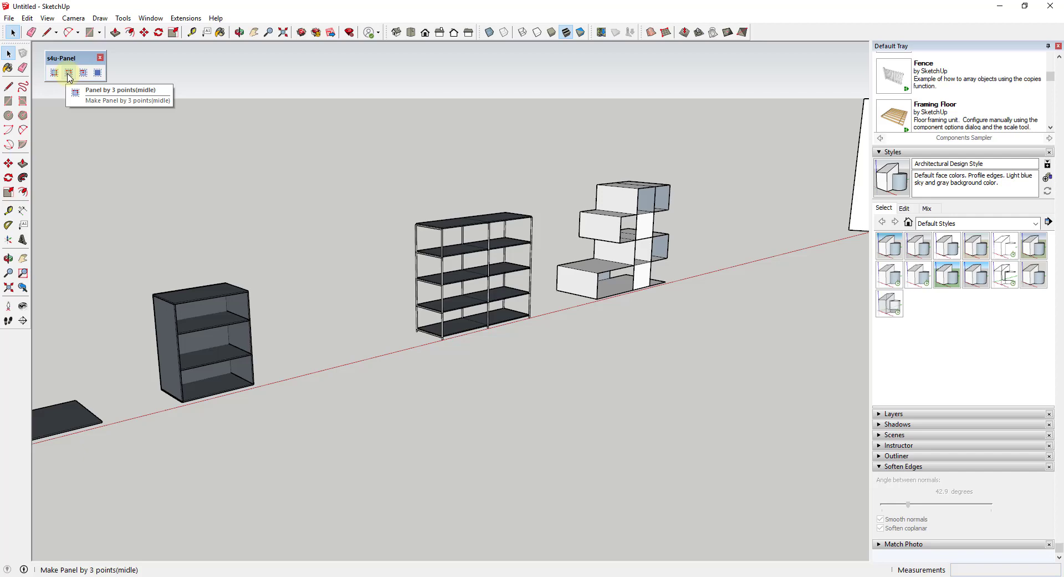
Step: Draw a three-point panel with a middle origin beside the cabinet
click(68, 73)
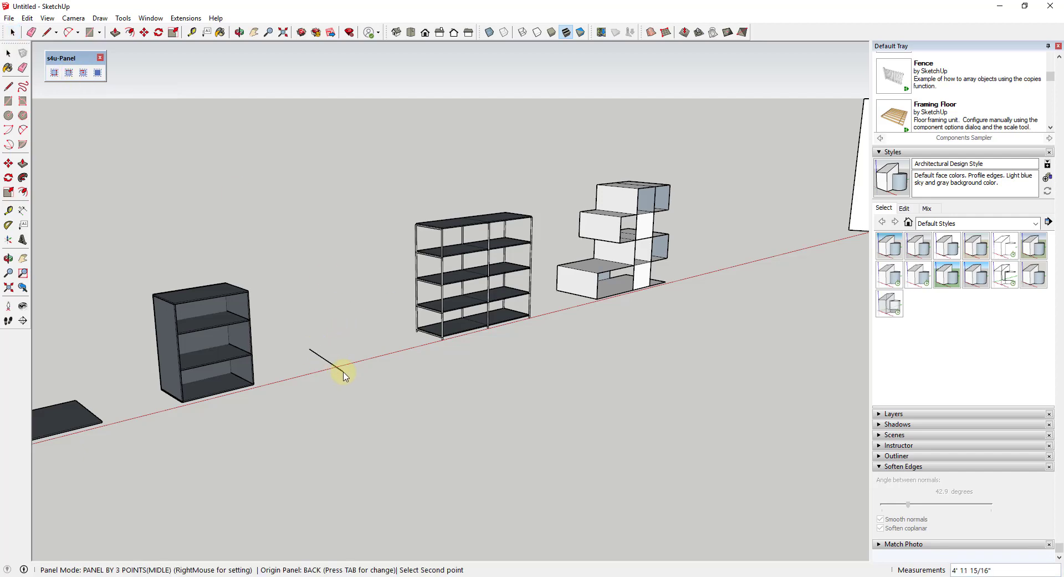
click(367, 358)
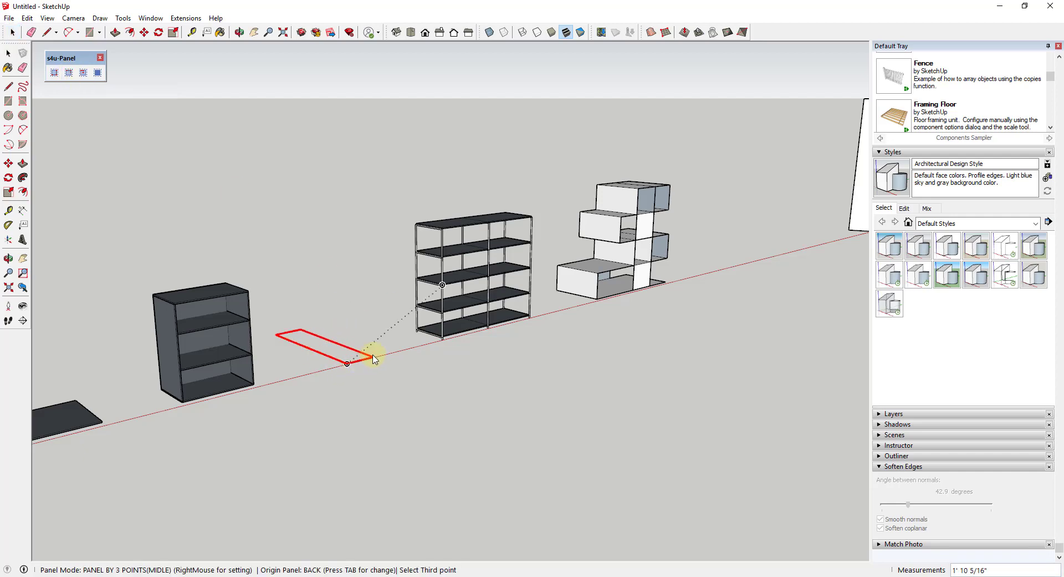
click(322, 335)
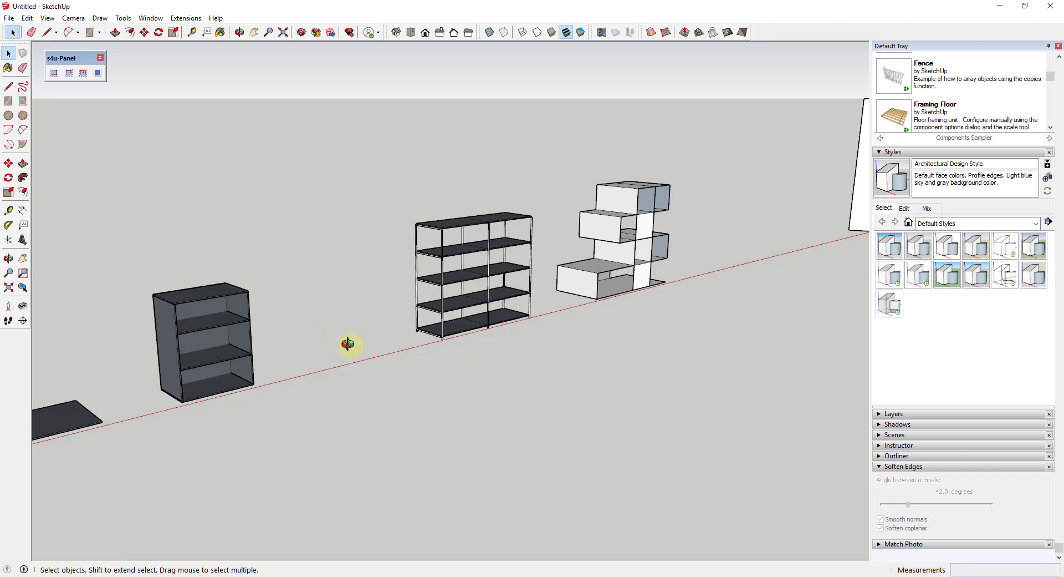
Step: Place a centred three-point panel flat on the ground between the cabinet and shelf unit
click(84, 73)
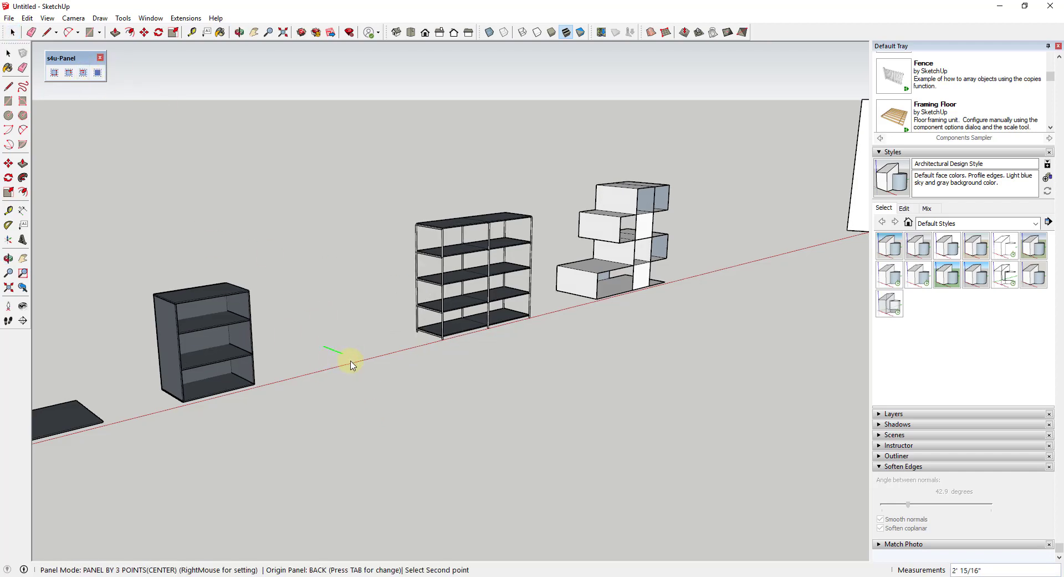
click(388, 355)
scroll(347, 345, up, 3)
scroll(311, 341, down, 3)
scroll(310, 339, up, 3)
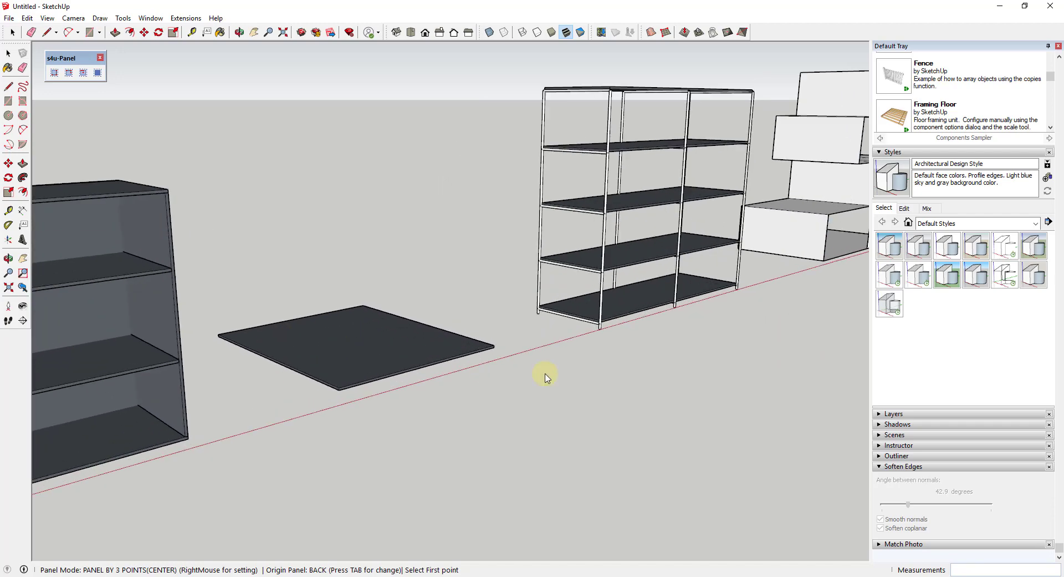
middle_drag(544, 373, 372, 374)
scroll(207, 335, down, 6)
key(space)
scroll(541, 304, up, 5)
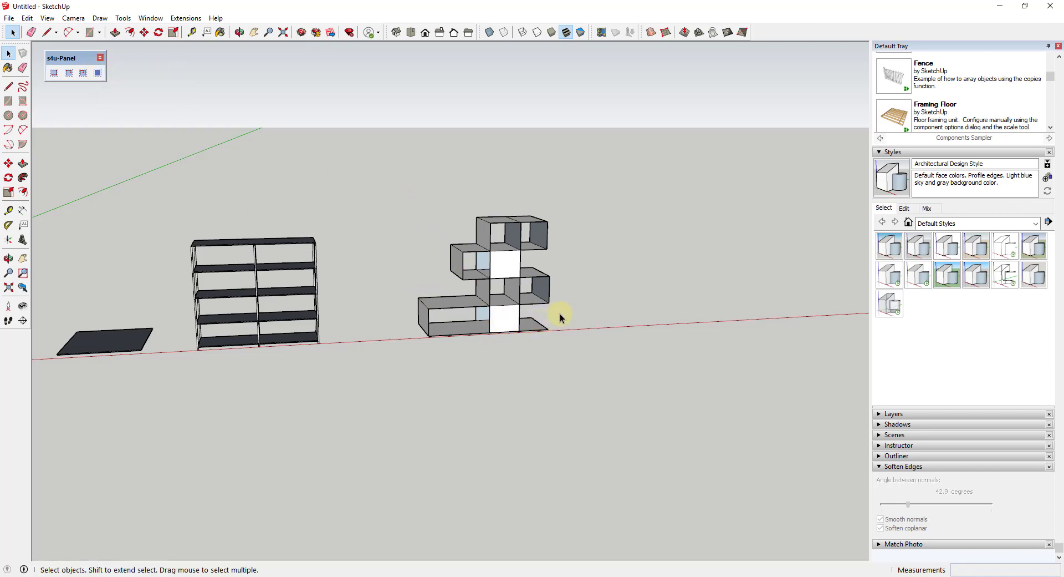
Step: Window-select the stepped cube shelf and switch to Panel by Face mode
middle_drag(563, 318, 350, 178)
drag(345, 135, 601, 361)
middle_drag(601, 361, 495, 257)
click(98, 73)
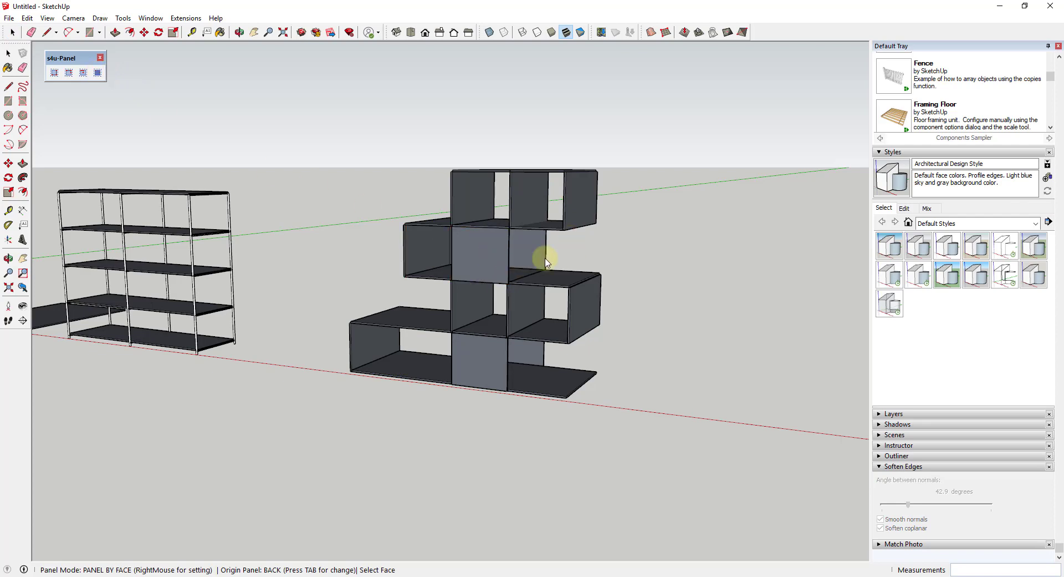
right_click(667, 376)
click(708, 474)
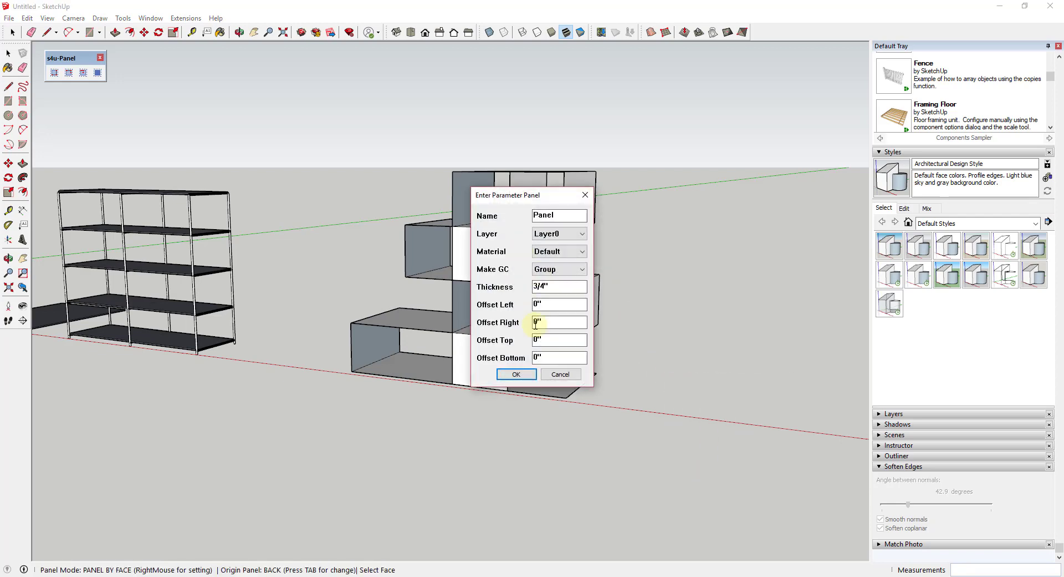
click(554, 251)
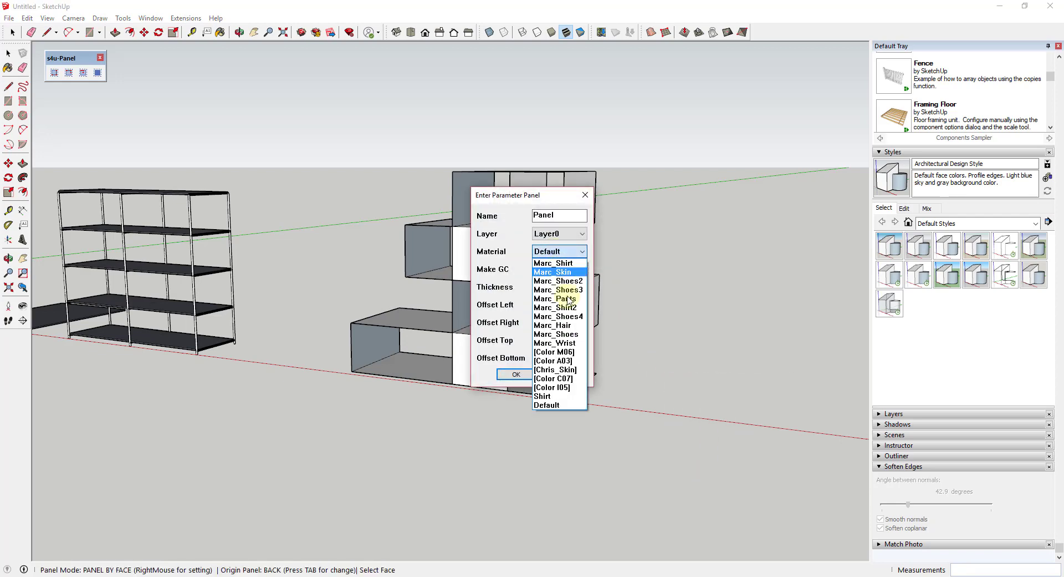
click(937, 356)
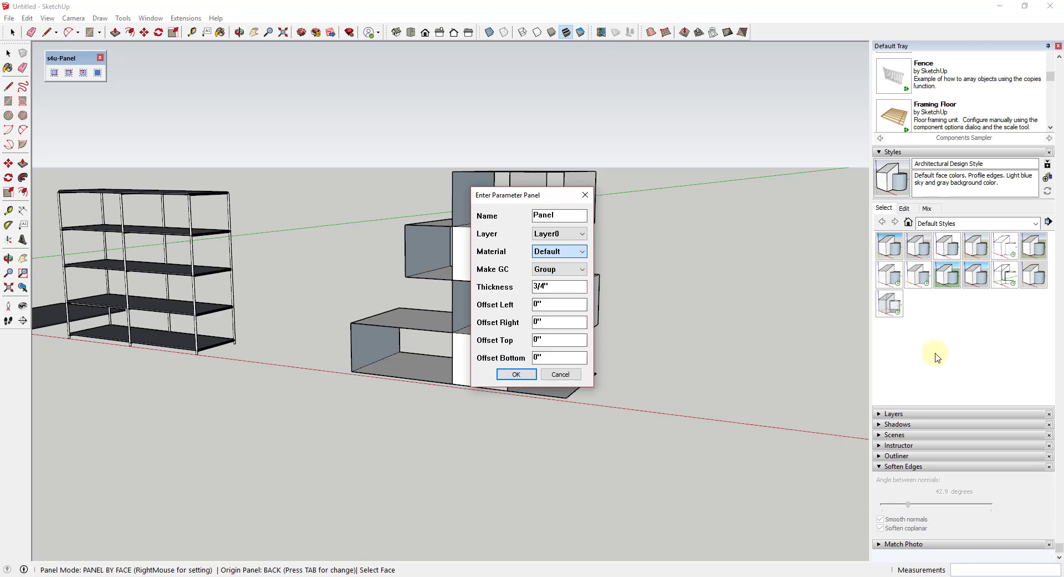
click(561, 374)
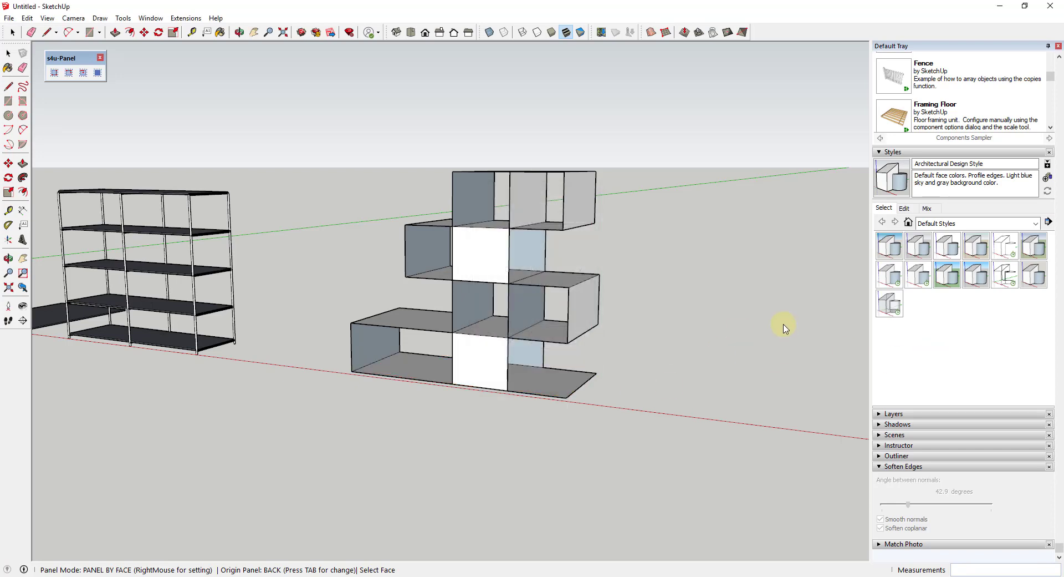
Step: Paint the cube shelf's floor face with Wood Veneer 01 from the Materials tray
click(881, 467)
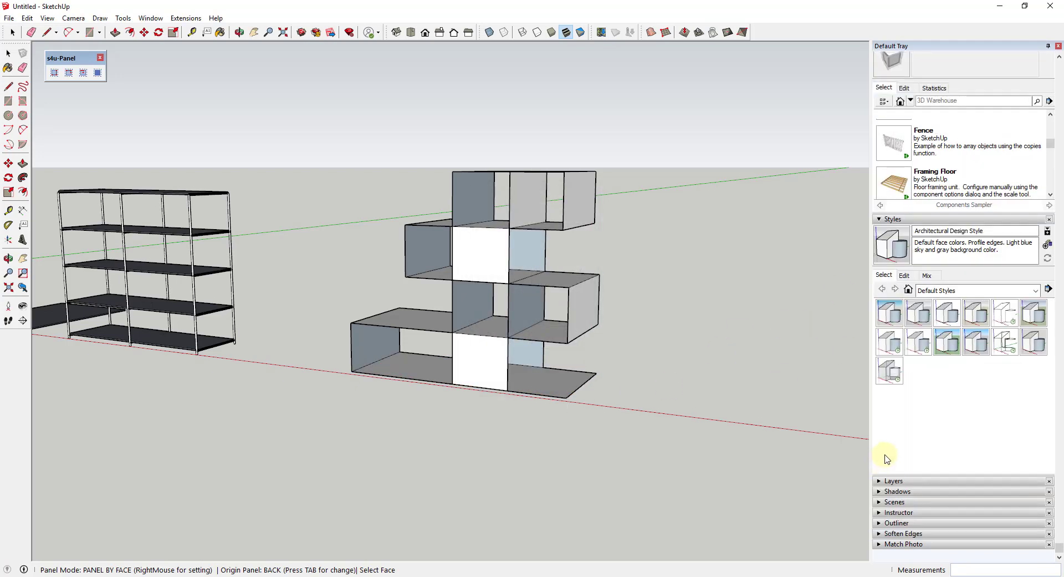
click(880, 220)
click(879, 285)
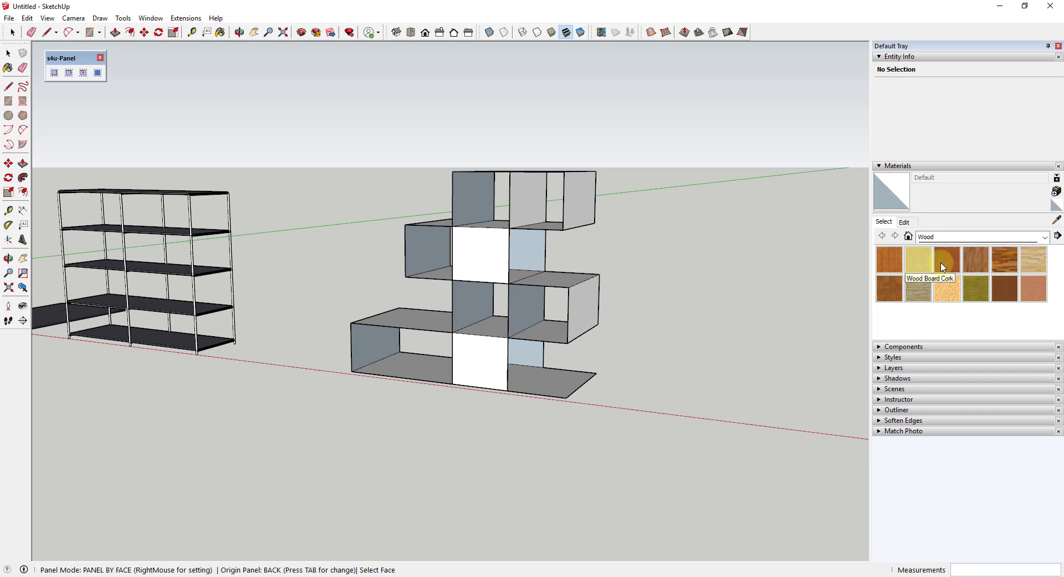
click(1005, 288)
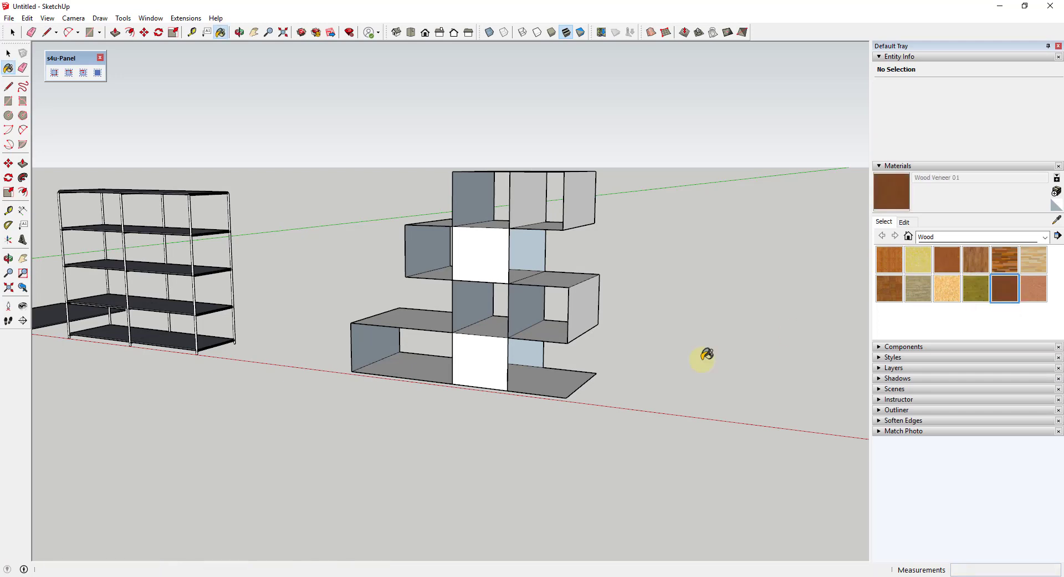
click(558, 385)
scroll(539, 376, up, 2)
Step: Window-select the whole cube shelf and switch to Panel by Face mode
key(space)
drag(261, 80, 708, 483)
click(683, 335)
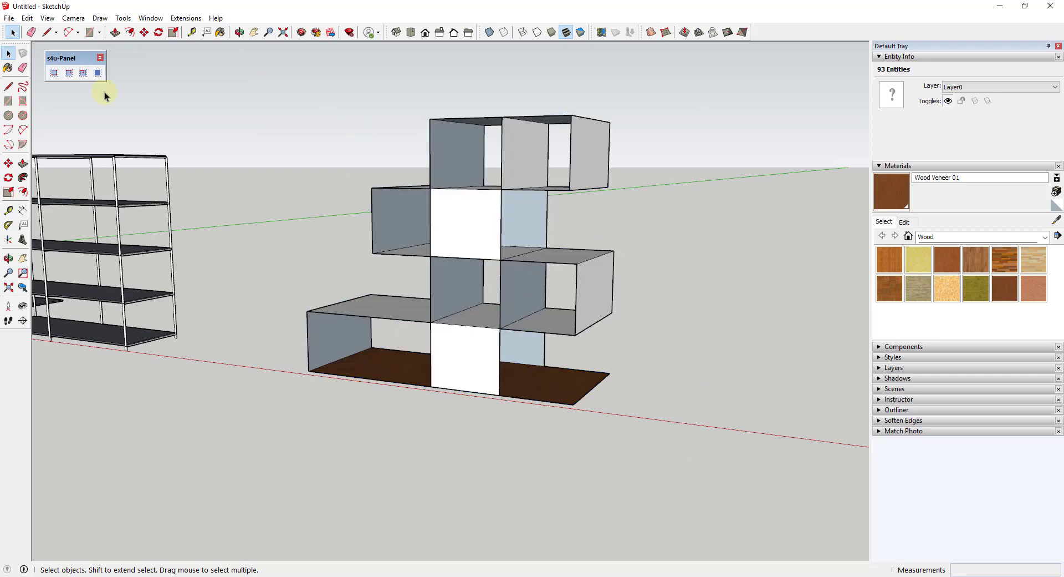
click(98, 73)
Step: Set the panel tool's Material parameter to Wood Veneer 01 and confirm with OK
right_click(673, 371)
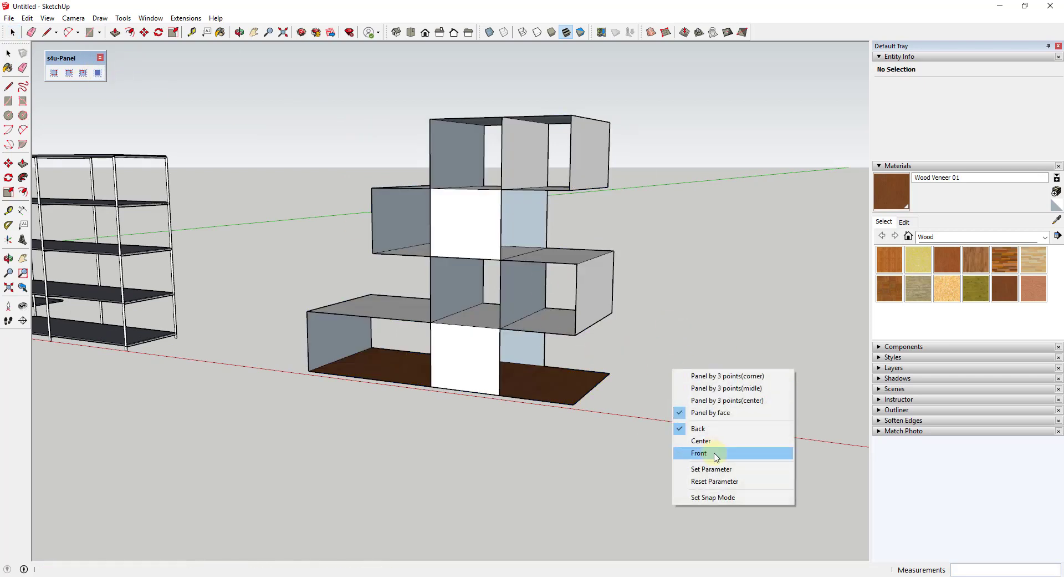
click(709, 404)
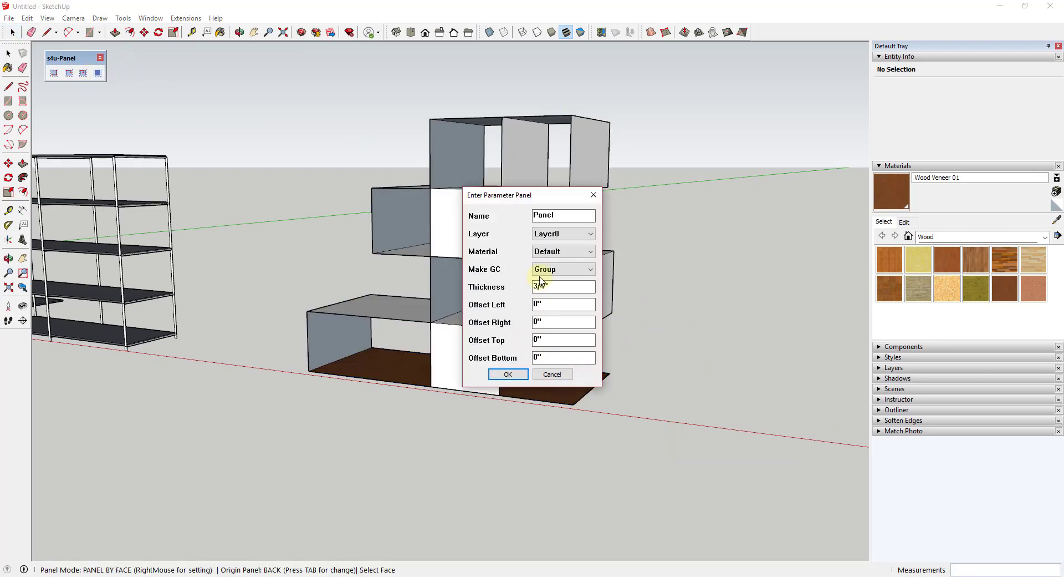
click(560, 251)
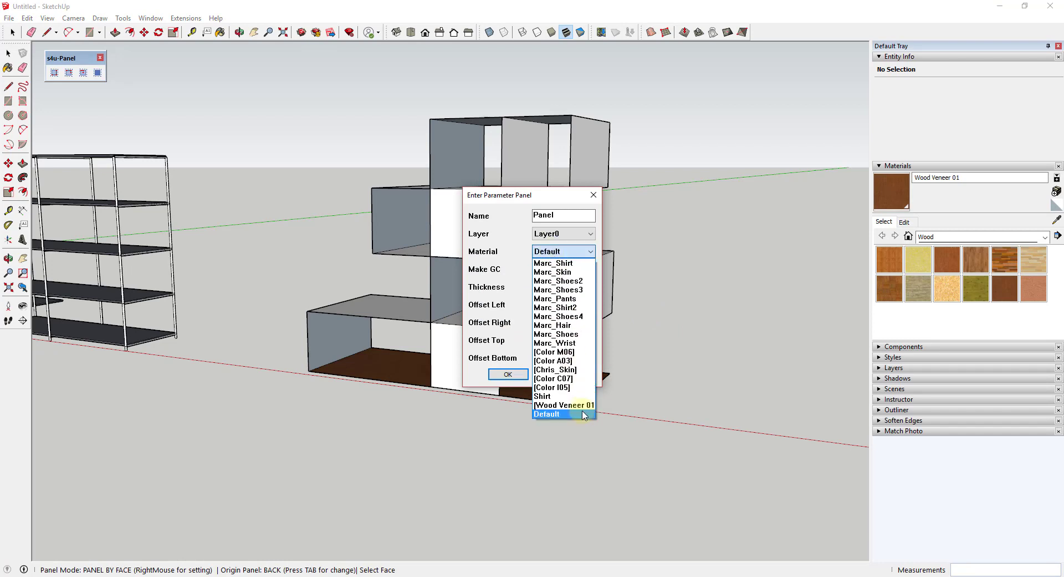
click(580, 405)
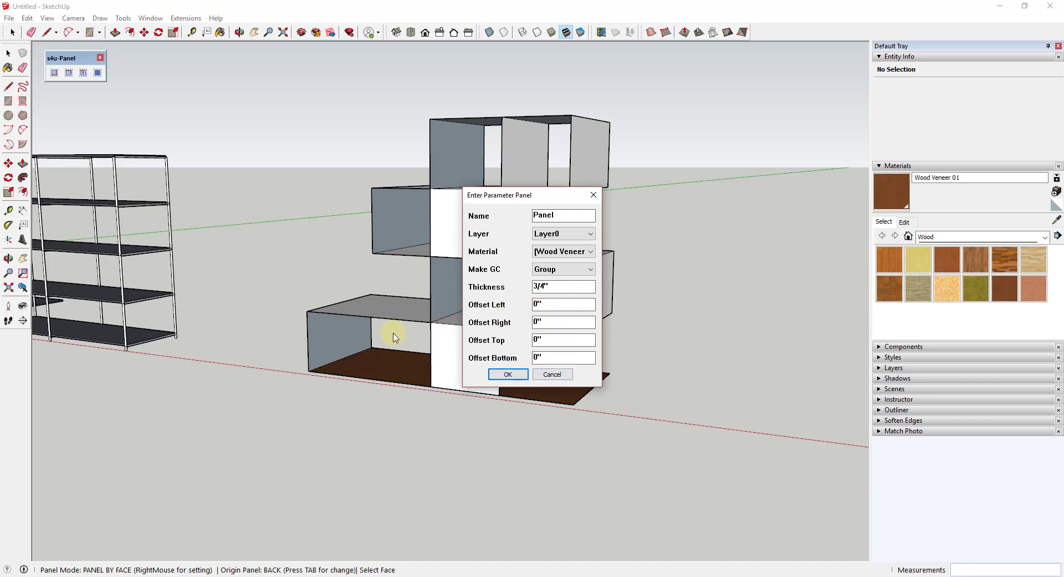
click(509, 375)
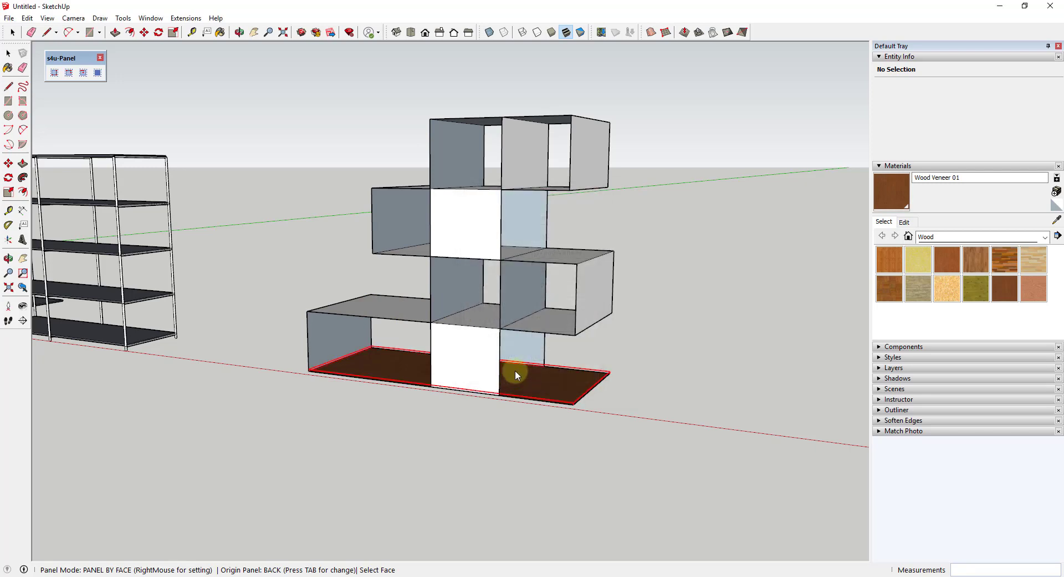
Step: Select the entire cube shelf and try converting its faces into s4u panels
key(space)
drag(252, 78, 646, 351)
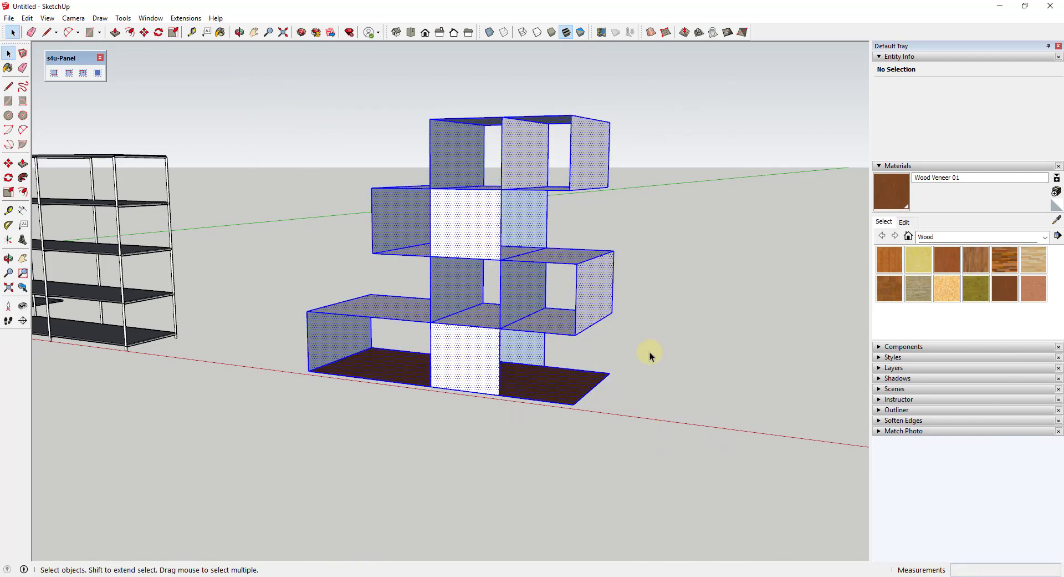
click(98, 73)
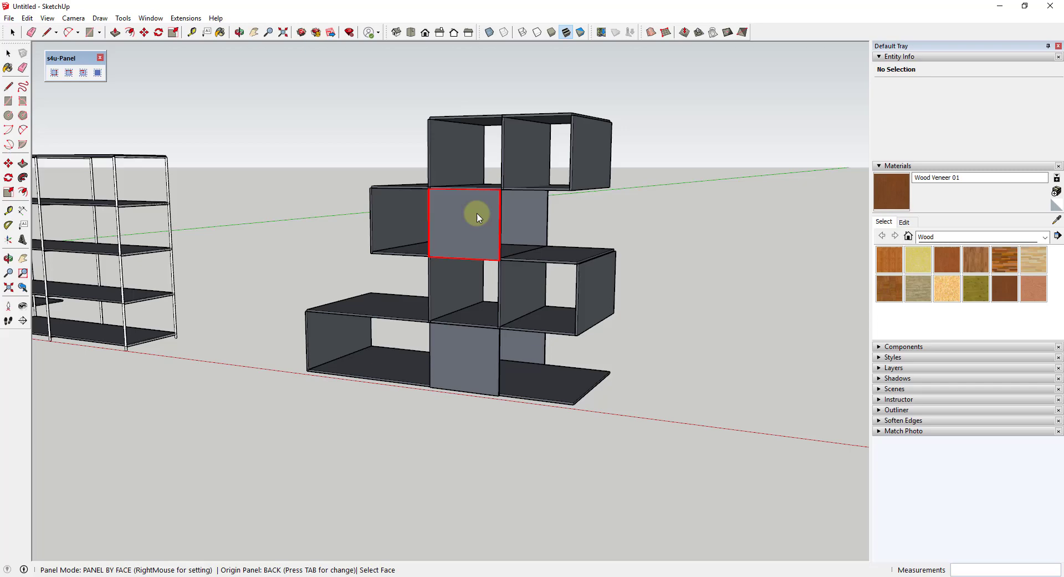
middle_drag(477, 214, 473, 214)
key(space)
drag(270, 85, 619, 407)
right_click(458, 227)
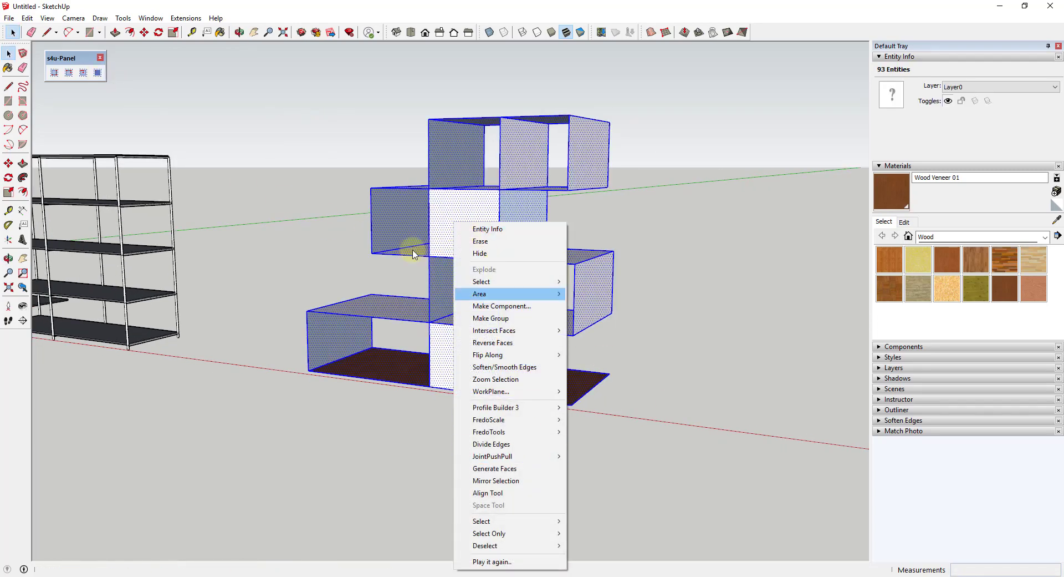
click(98, 73)
click(595, 278)
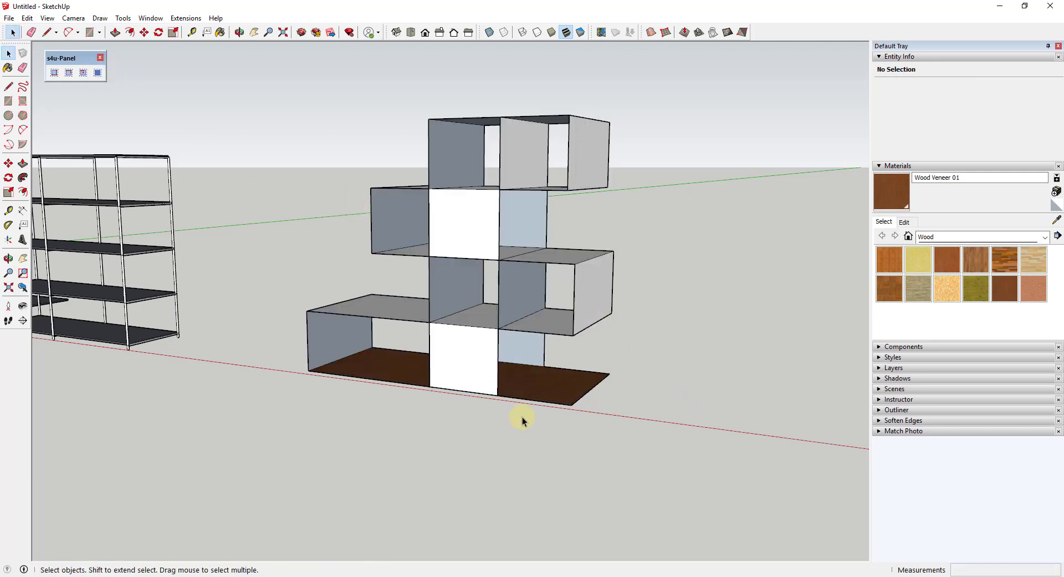
Step: Convert the shelf's faces into panels and select all of its panel groups
drag(262, 99, 712, 438)
click(97, 74)
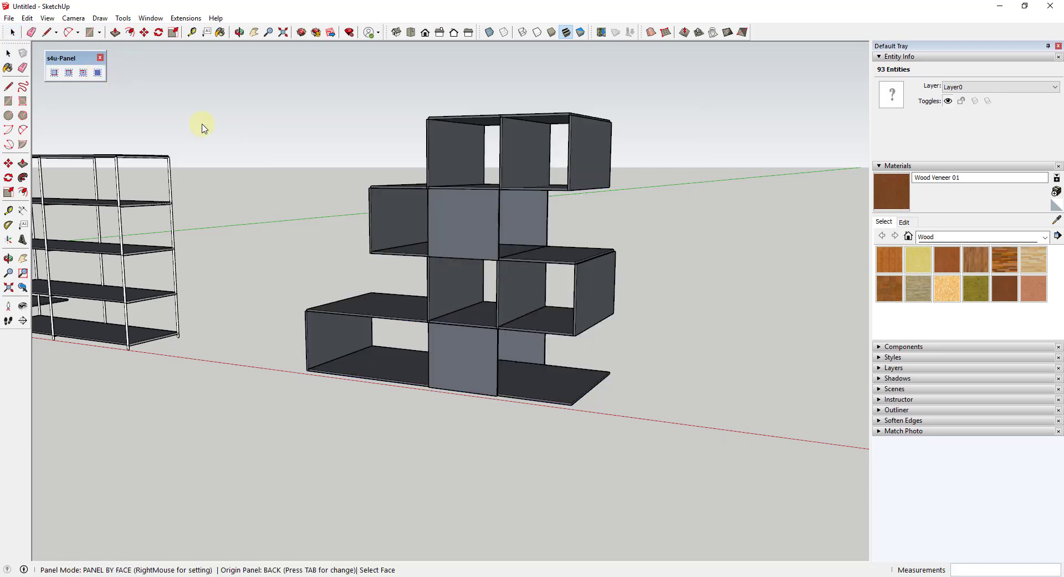
key(space)
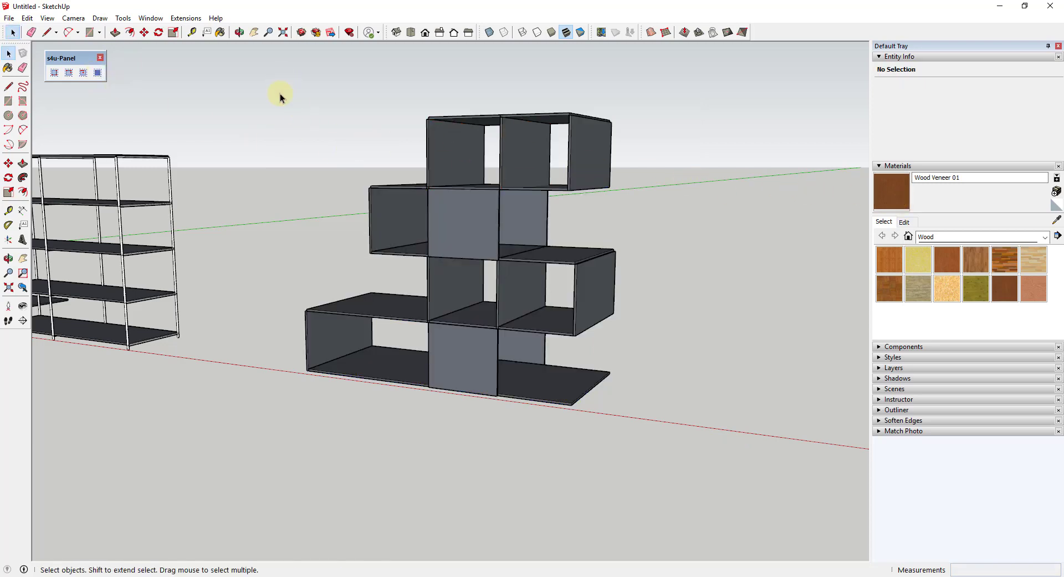
drag(280, 93, 629, 433)
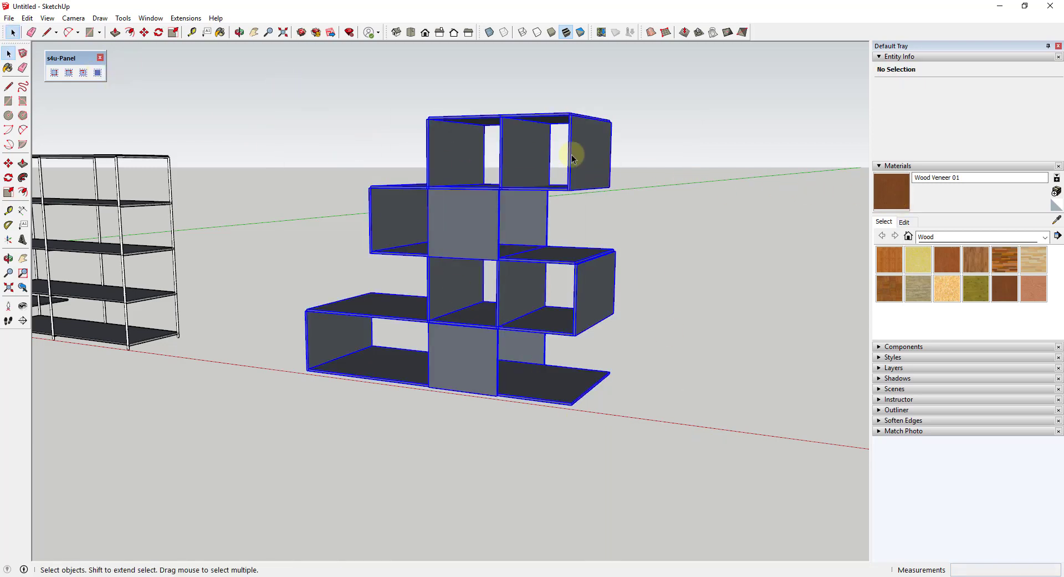
Step: Paint the shelf's panel groups with Wood Veneer 01 and orbit to inspect it
click(897, 191)
click(607, 143)
key(space)
click(358, 288)
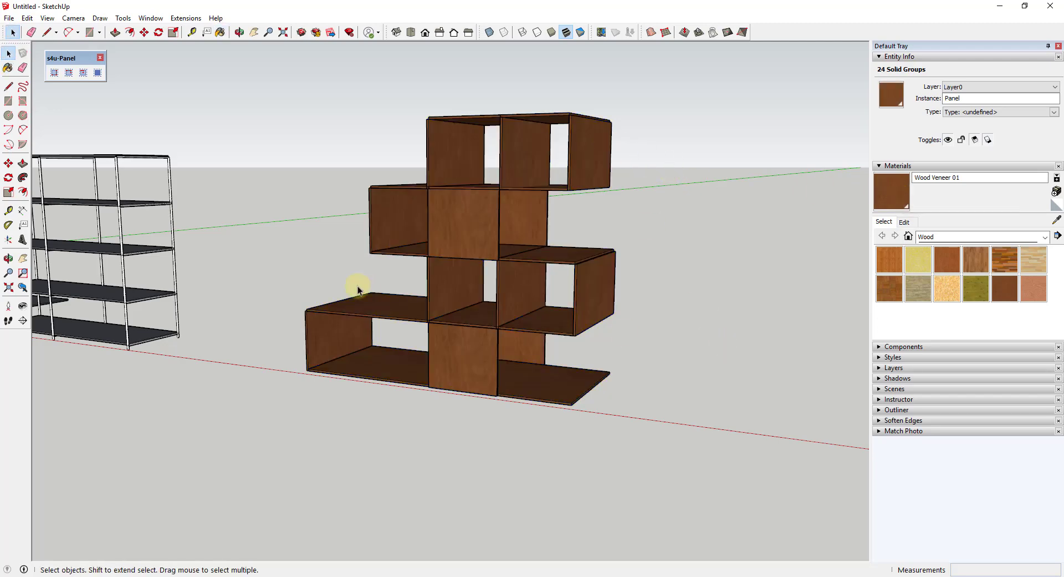
middle_drag(358, 288, 545, 278)
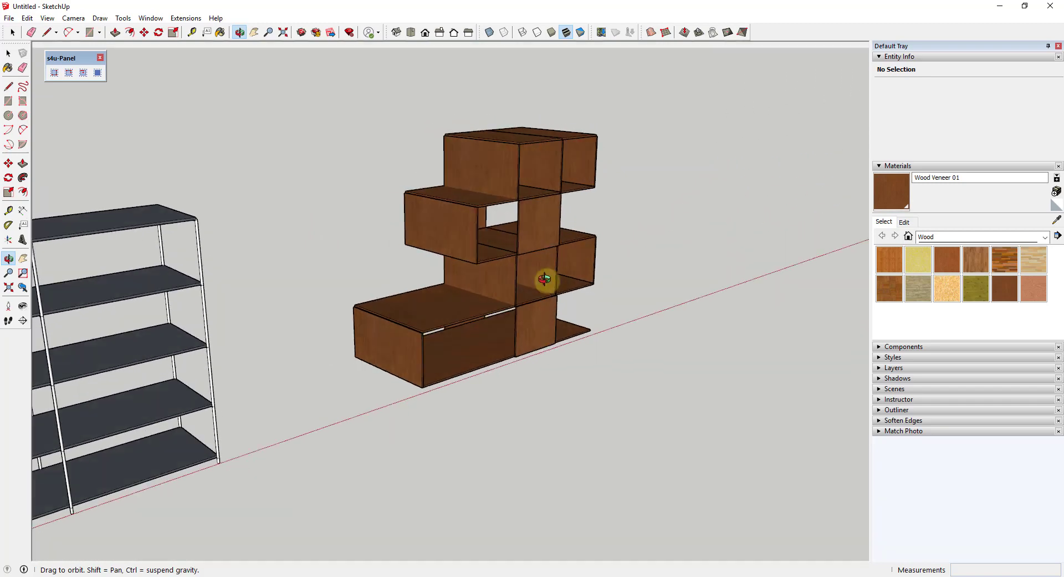
Step: Select the first curved wall and turn it into dark segmented panels
scroll(527, 280, down, 5)
scroll(430, 294, down, 5)
scroll(704, 242, down, 4)
shift+middle_drag(704, 242, 451, 291)
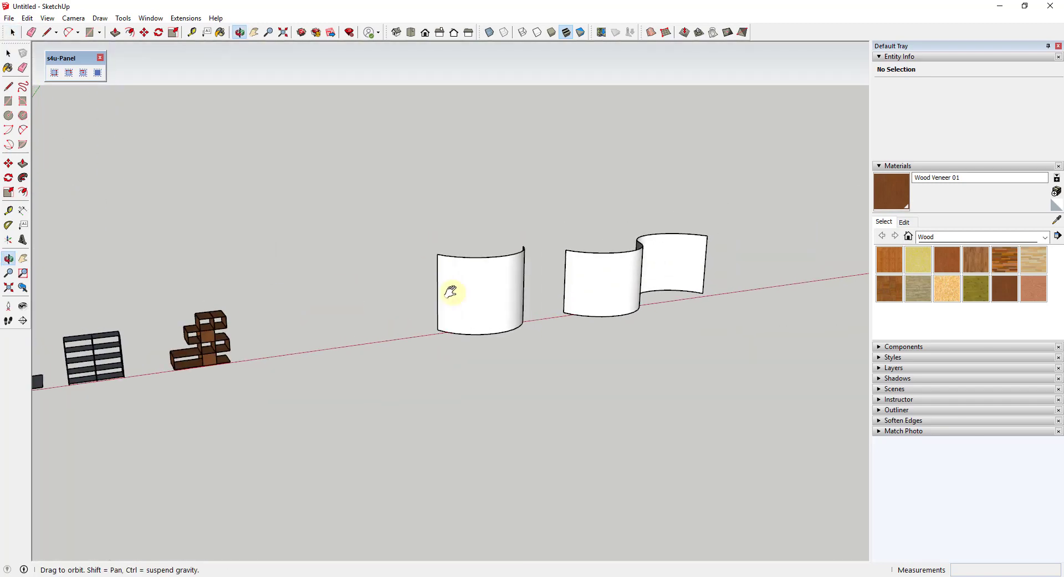
scroll(499, 290, up, 8)
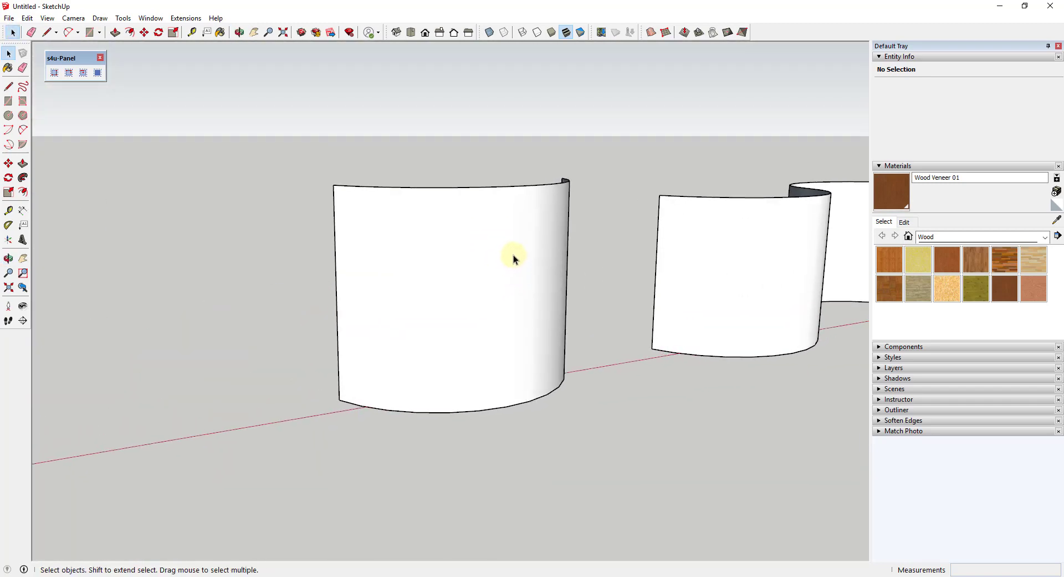
click(491, 256)
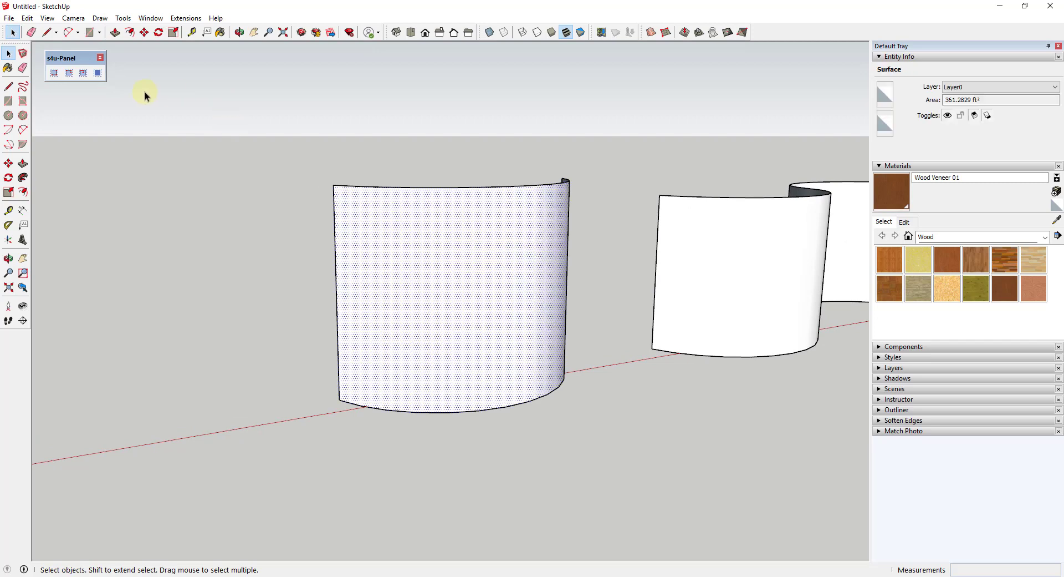
click(98, 73)
middle_drag(309, 202, 587, 457)
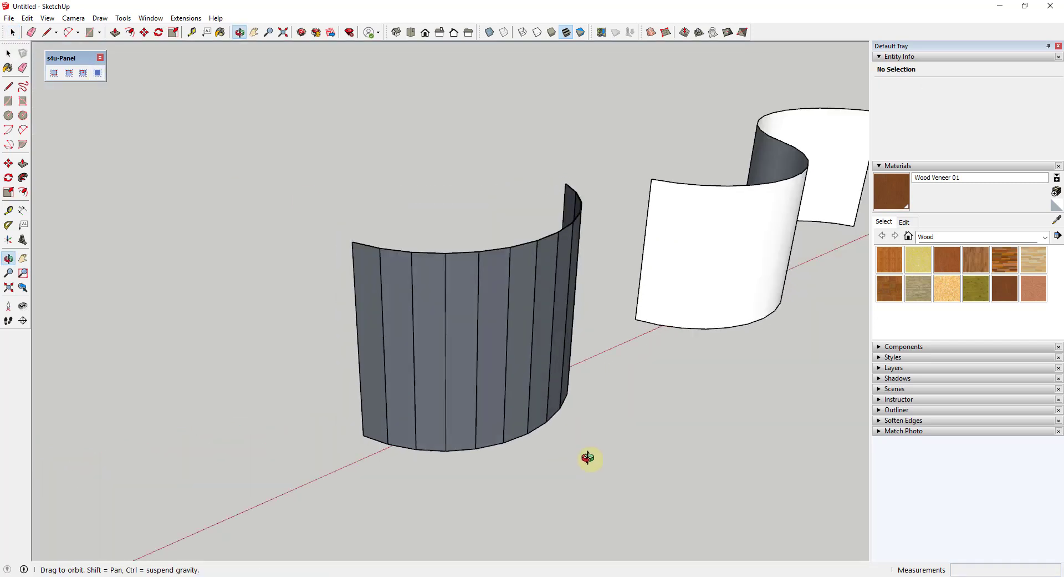
scroll(502, 347, up, 6)
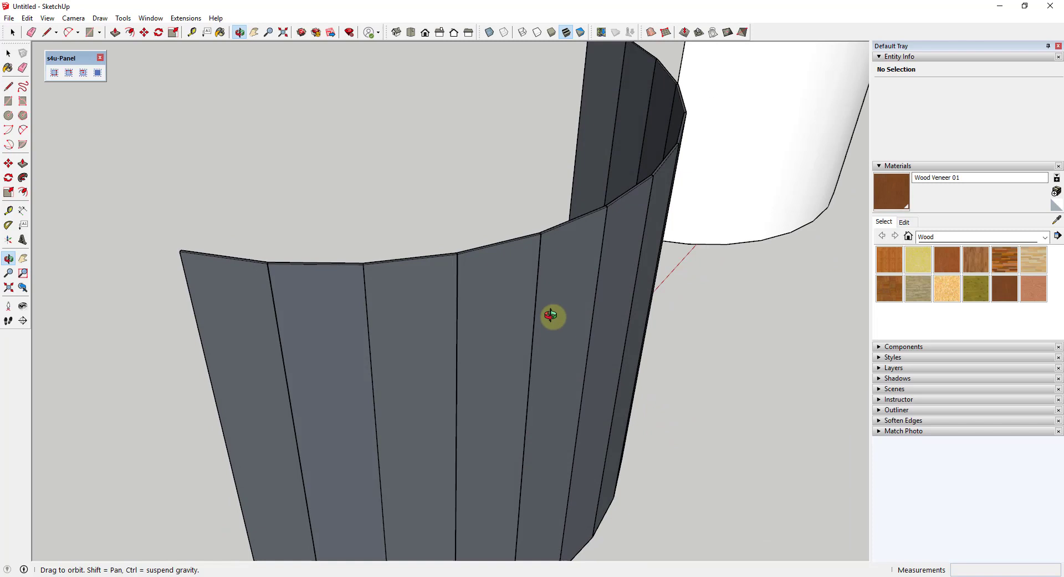
middle_drag(552, 315, 392, 205)
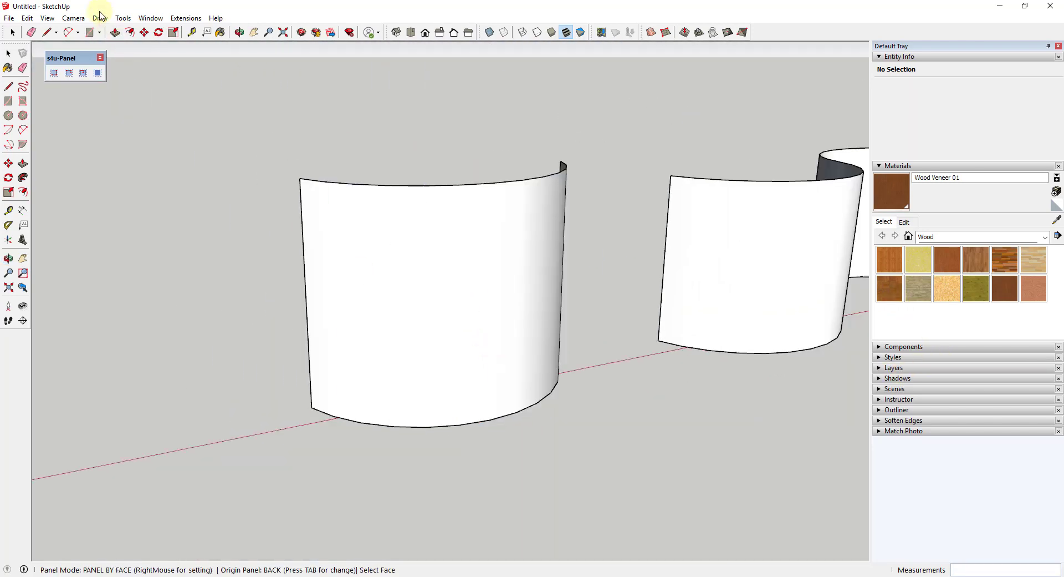
Step: Show Hidden Geometry and panel five alternating segment strips of the curved wall by face
click(47, 17)
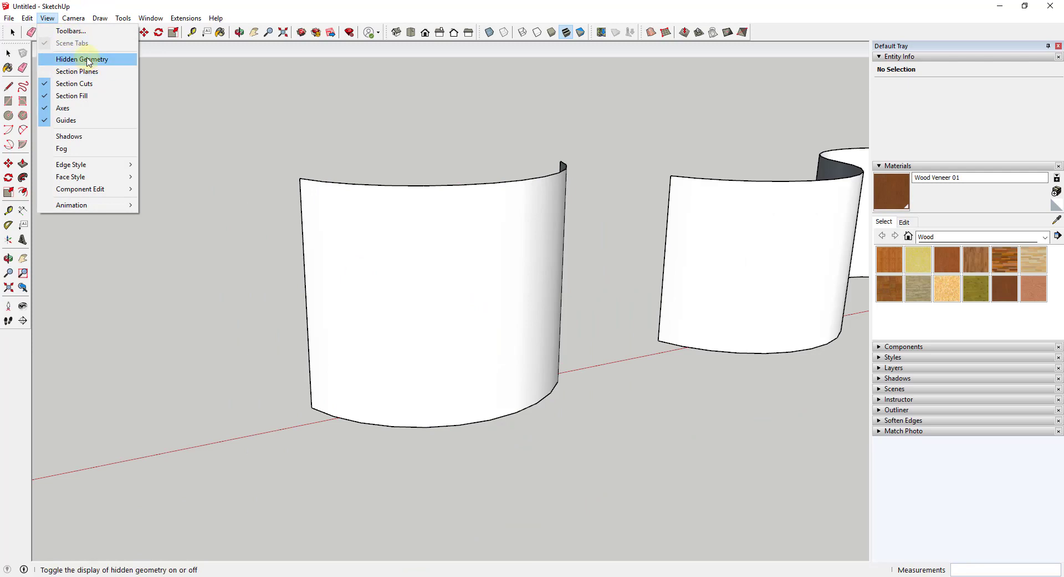
click(87, 60)
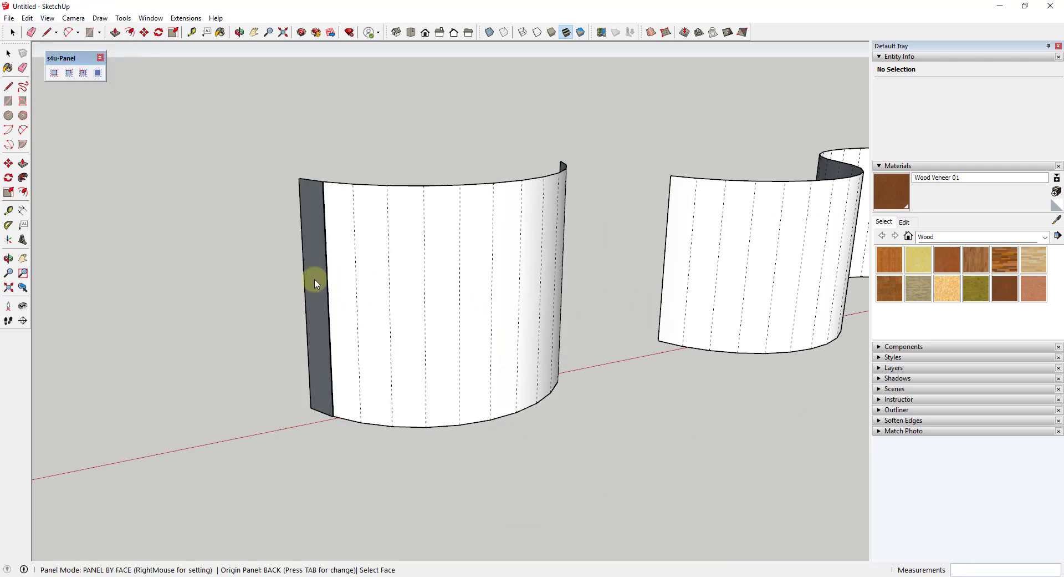
click(369, 287)
click(439, 303)
click(507, 309)
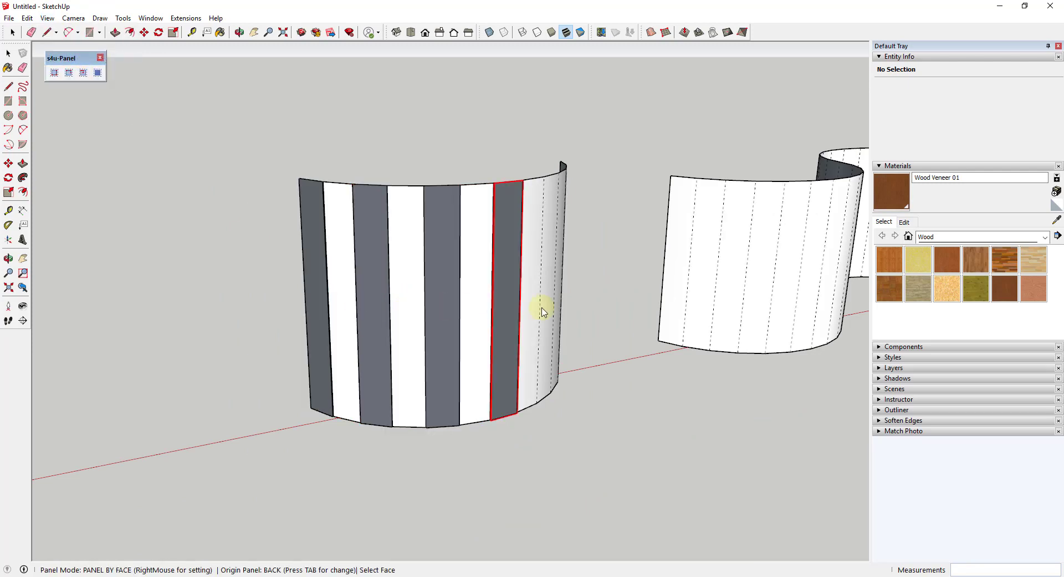
middle_drag(543, 311, 397, 325)
click(475, 283)
click(527, 276)
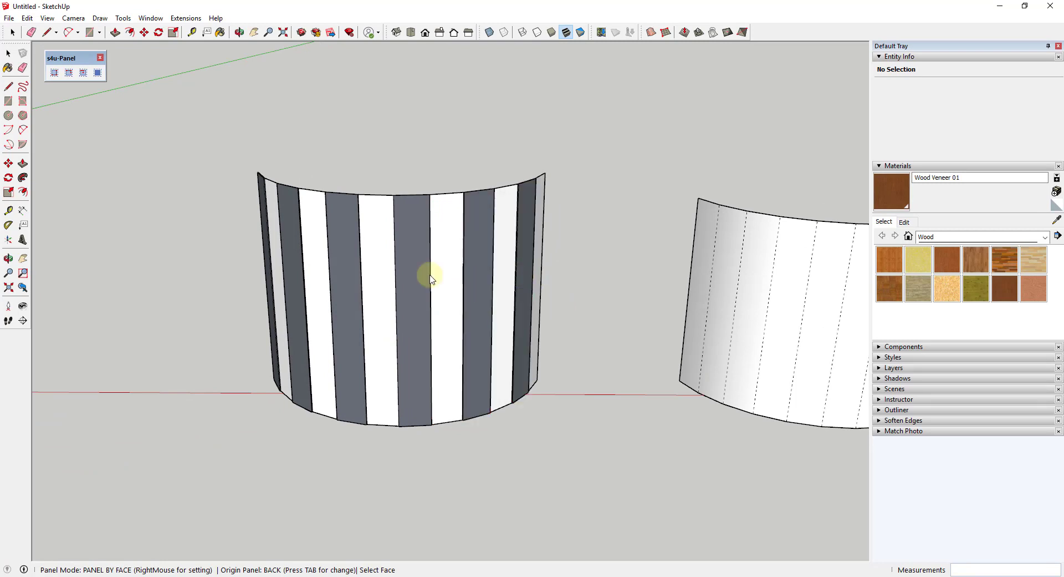
middle_drag(431, 279, 516, 268)
scroll(299, 309, down, 2)
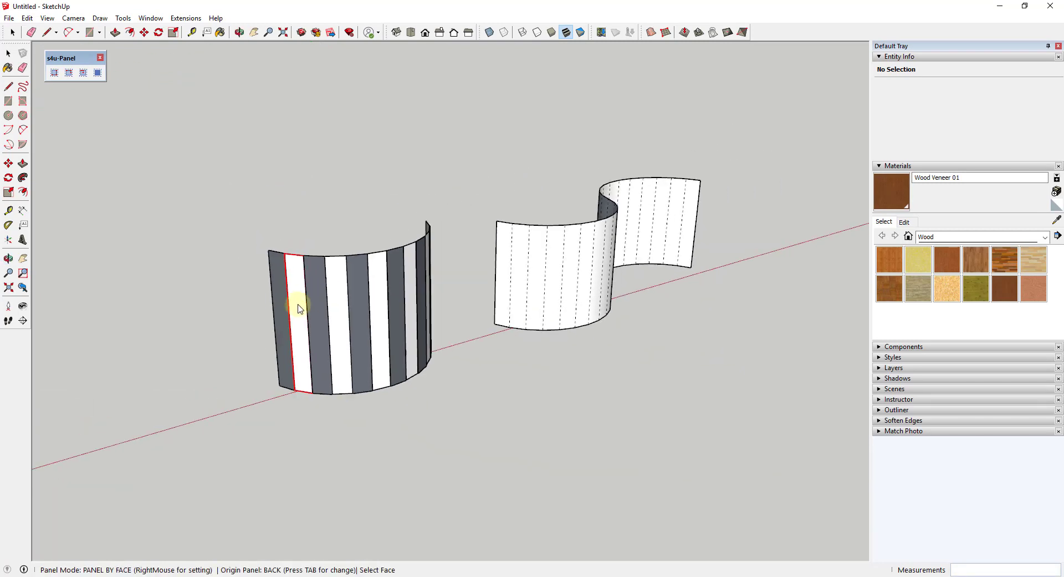
scroll(734, 233, up, 4)
Step: Hide Hidden Geometry, copy the S-wall's bottom curve 4' up, and panel the lower band
key(space)
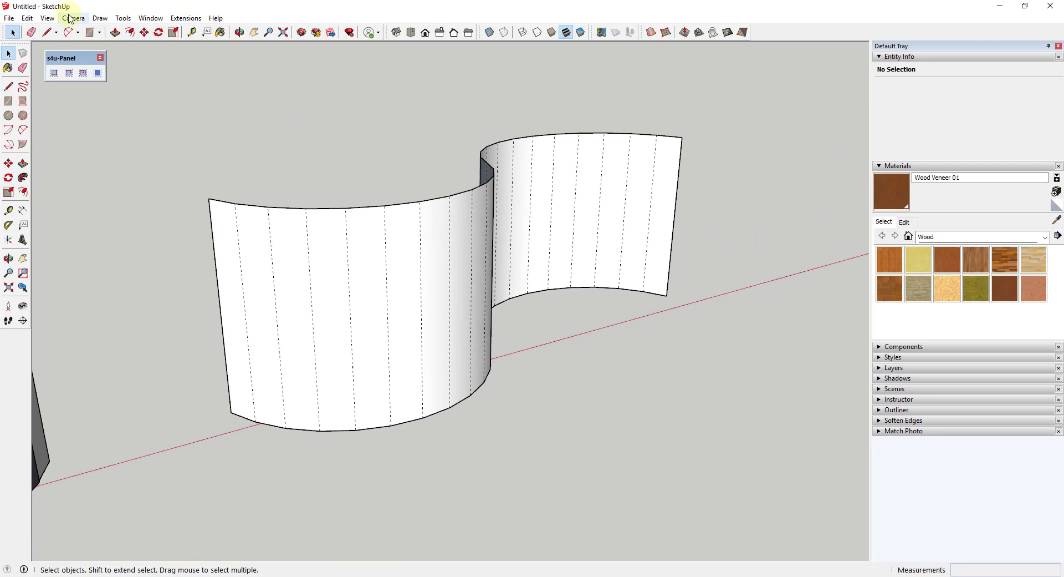
click(47, 20)
click(83, 58)
key(m)
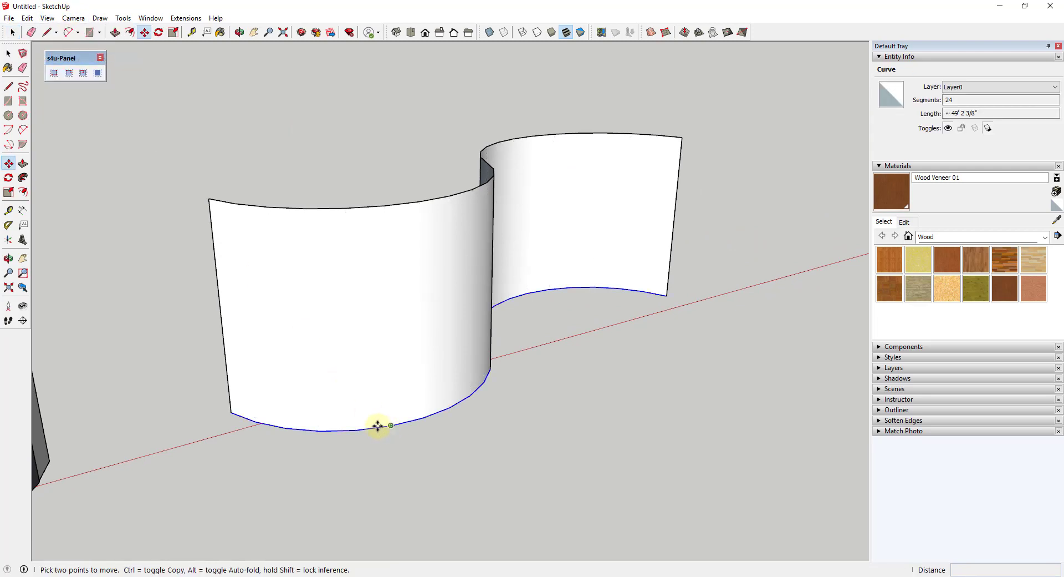
click(231, 414)
key(ctrl)
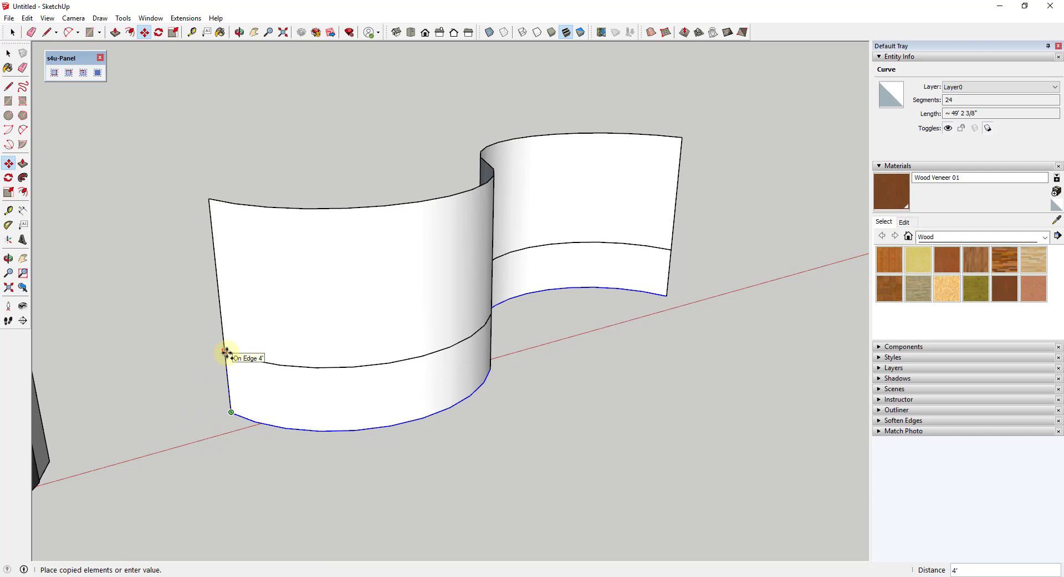
click(226, 352)
key(space)
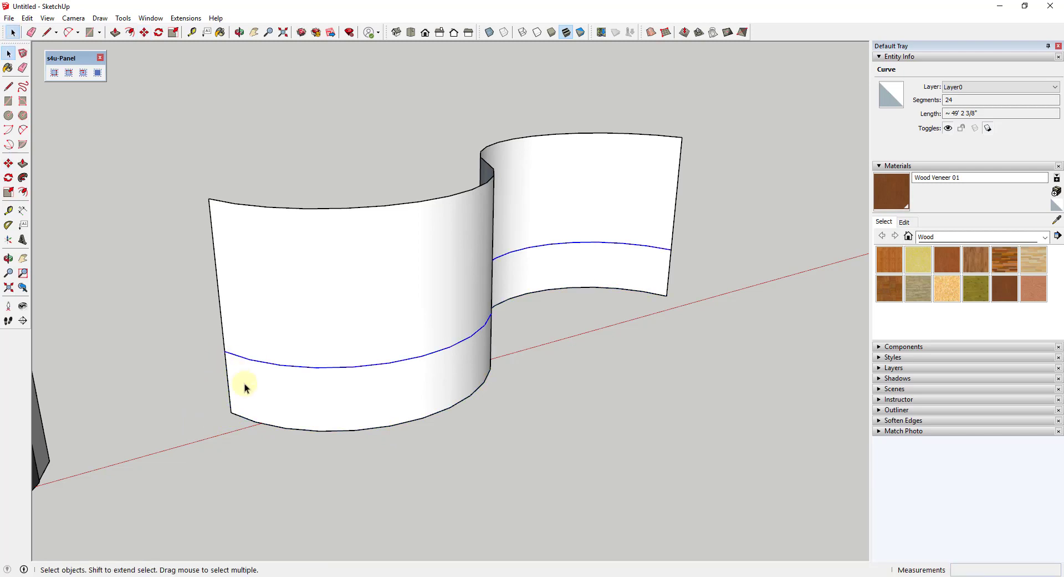
click(268, 398)
middle_drag(470, 383, 366, 293)
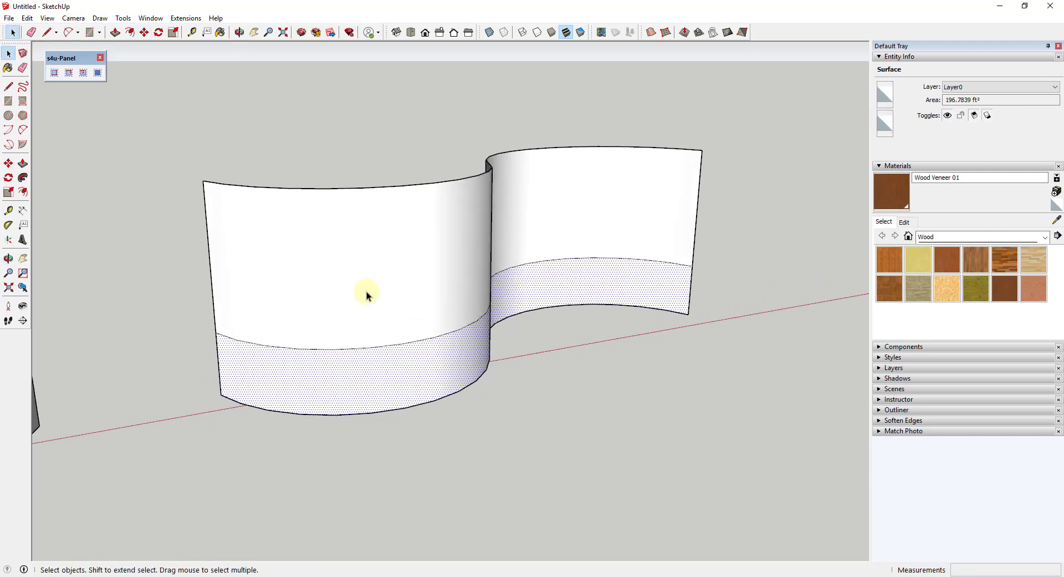
click(98, 72)
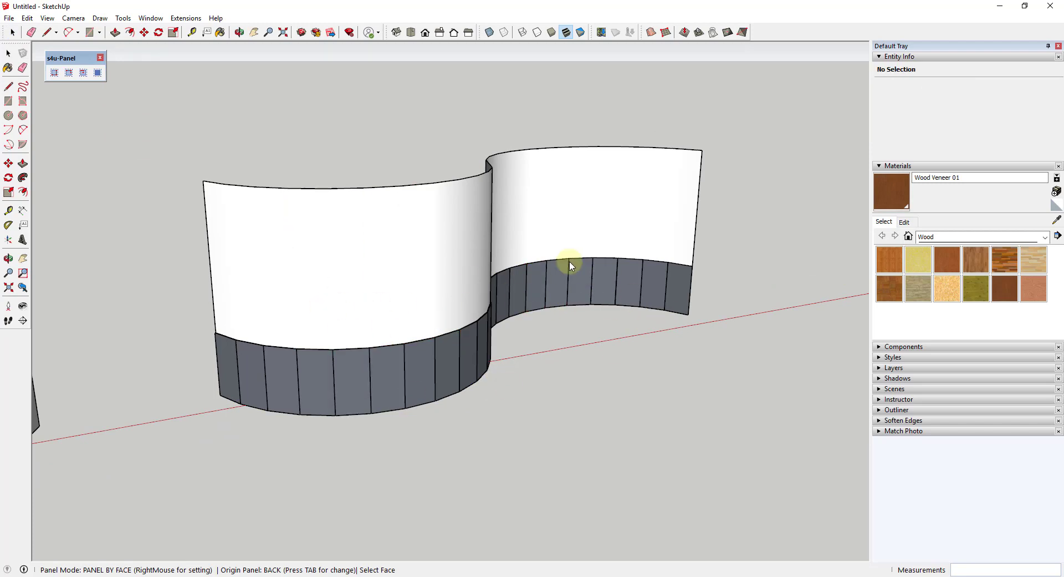
key(space)
Step: Copy the S-wall's top curve 4' down and panel the upper band
click(431, 185)
key(m)
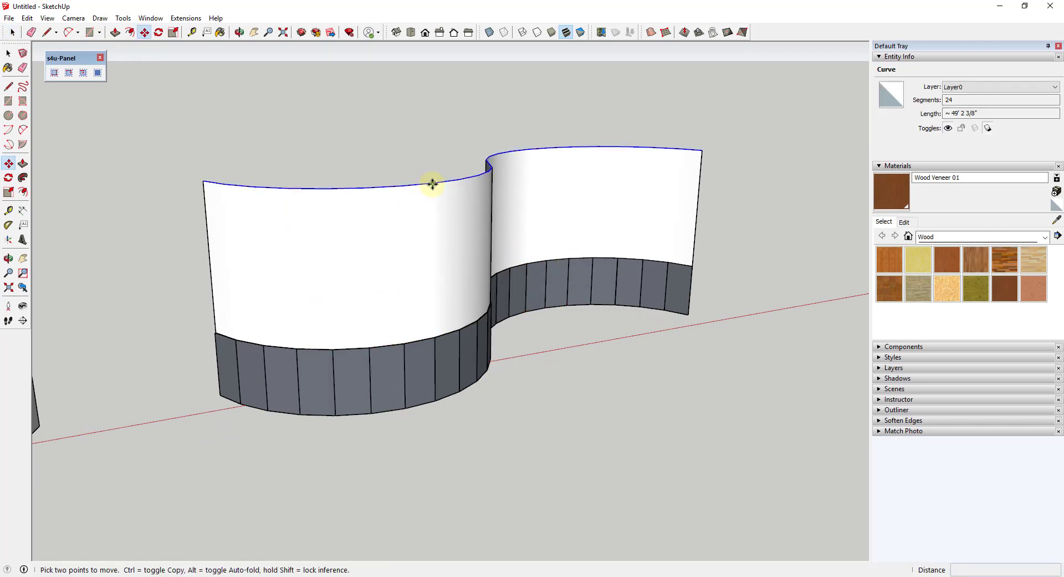
click(434, 183)
key(ctrl)
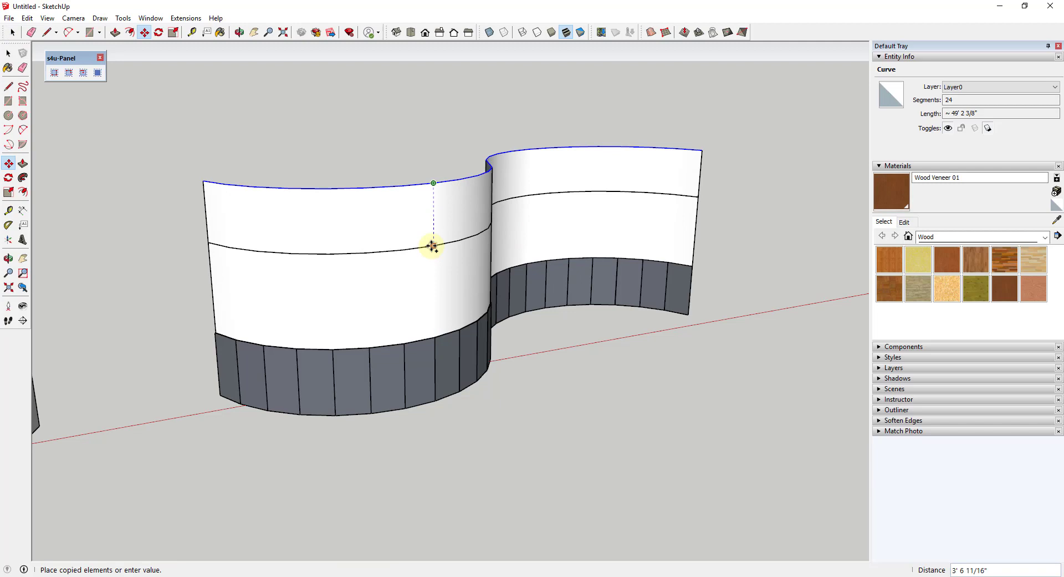
text(4')
key(Return)
key(space)
click(424, 213)
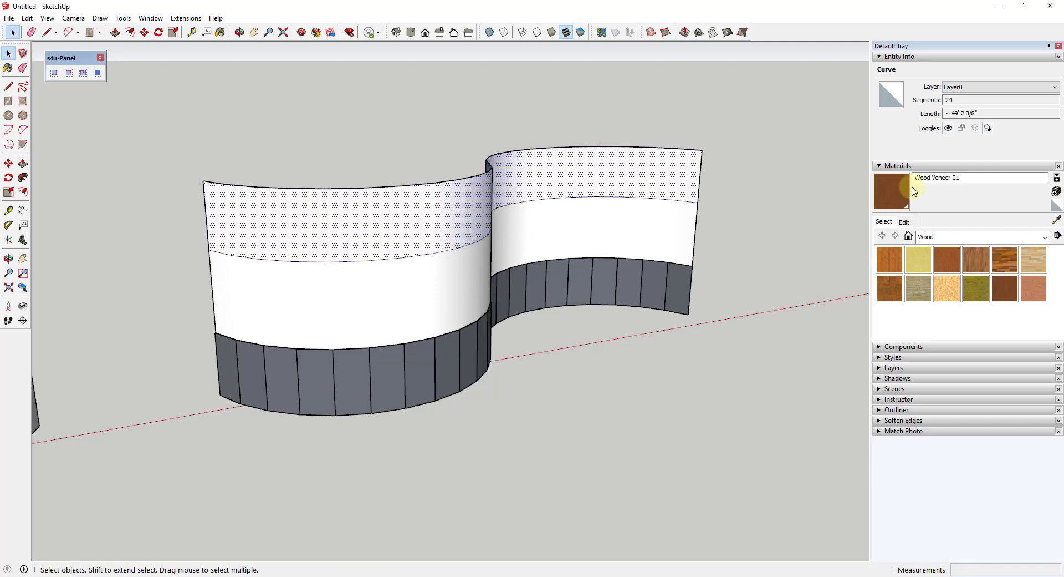
click(98, 73)
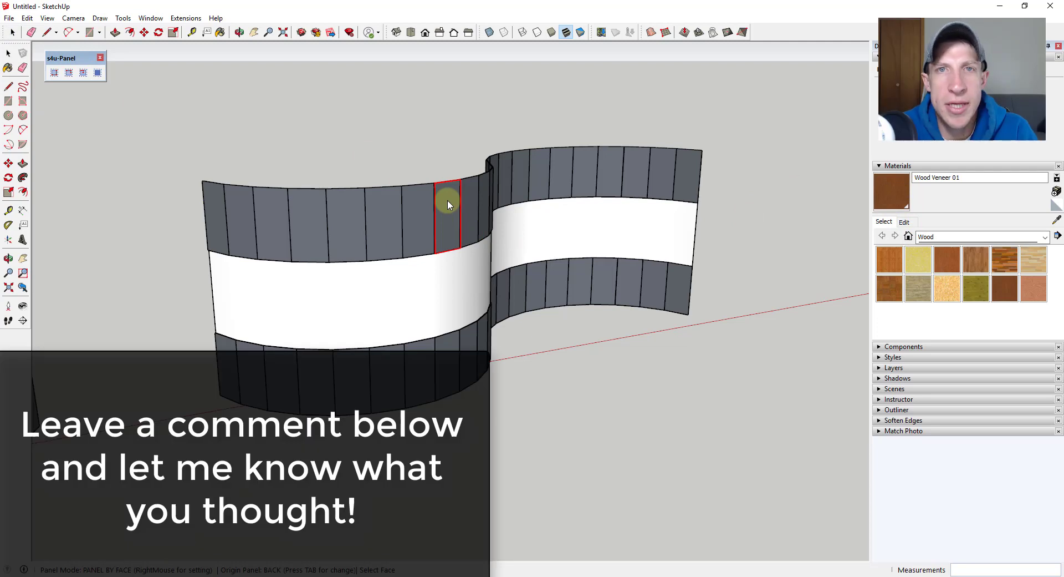